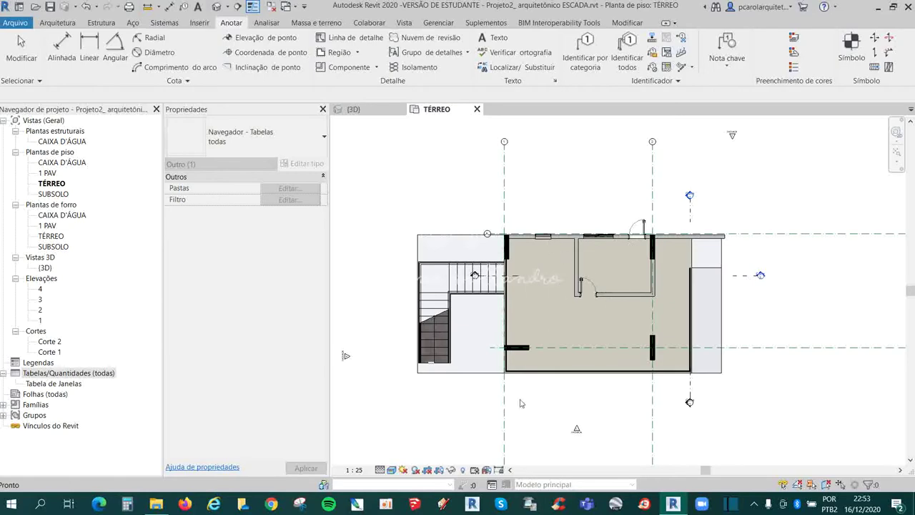
Look over the model in 3D, then return to the TÉRREO plan framed on the building
{"action": "left_click", "coordinate": [353, 109]}
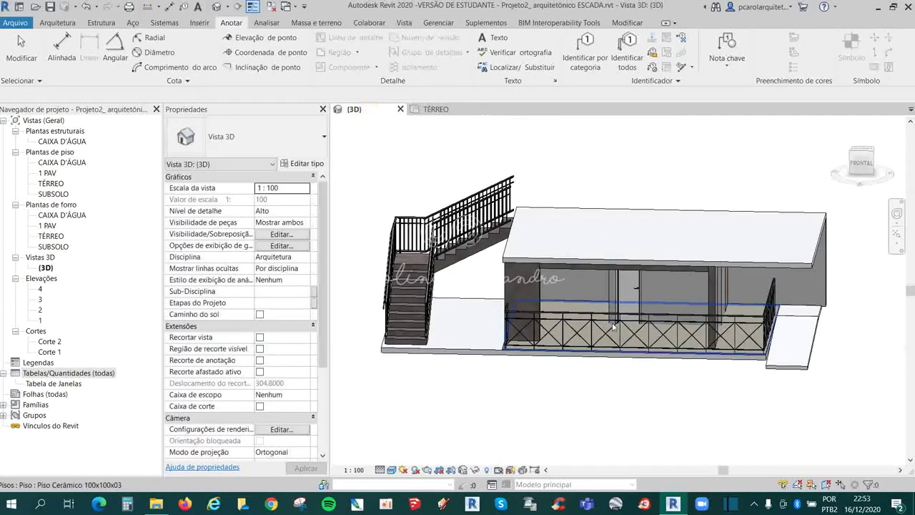
{"action": "middle_click_drag", "start_coordinate": [613, 326], "coordinate": [612, 311], "text": "shift"}
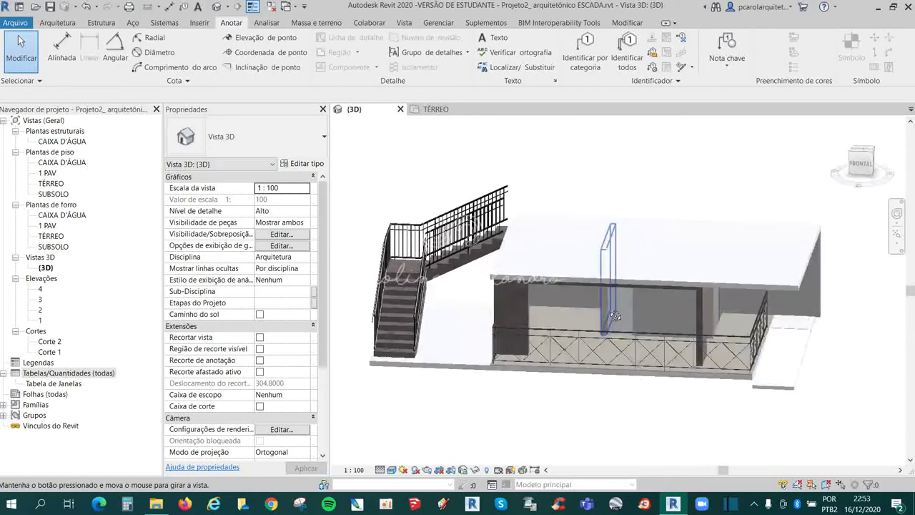
{"action": "key", "text": "ctrl+Tab"}
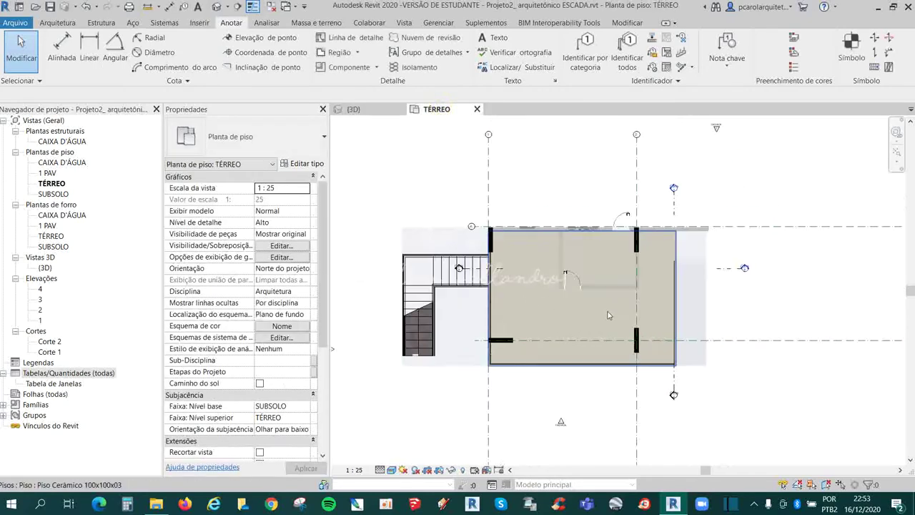
{"action": "scroll", "coordinate": [609, 315], "scroll_direction": "up", "scroll_amount": 2}
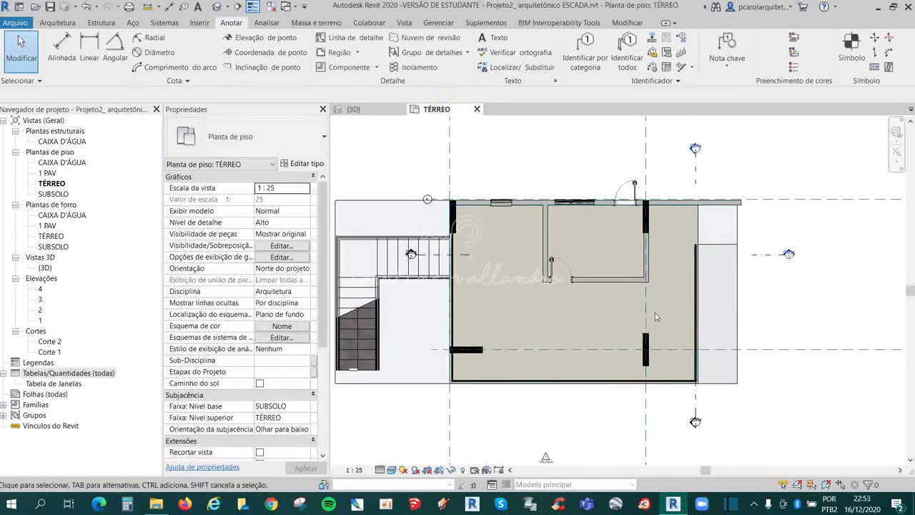
{"action": "scroll", "coordinate": [686, 282], "scroll_direction": "up", "scroll_amount": 1}
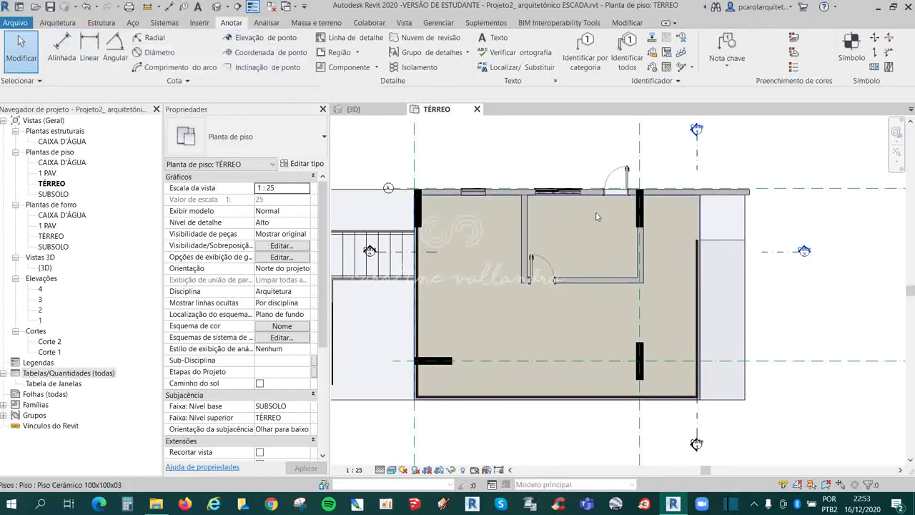
{"action": "scroll", "coordinate": [501, 236], "scroll_direction": "up", "scroll_amount": 1}
{"action": "scroll", "coordinate": [546, 228], "scroll_direction": "down", "scroll_amount": 2}
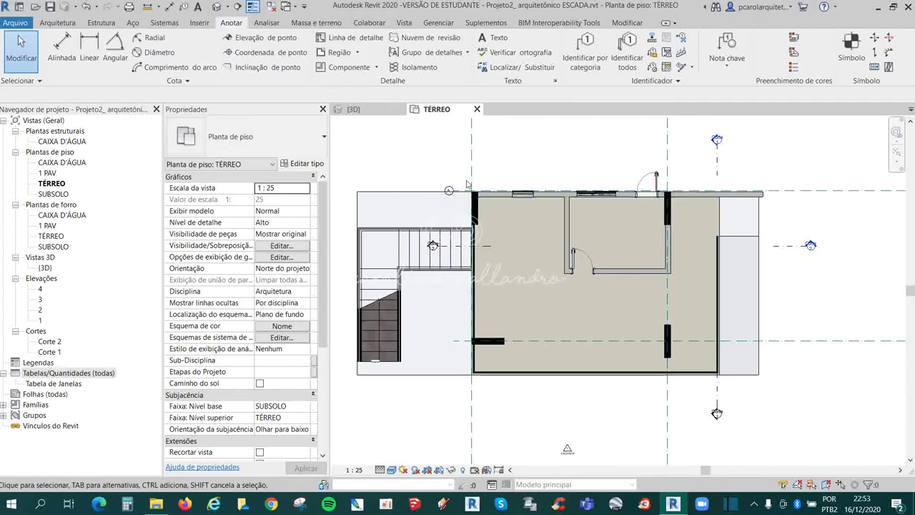
{"action": "middle_click_drag", "start_coordinate": [637, 269], "coordinate": [607, 291]}
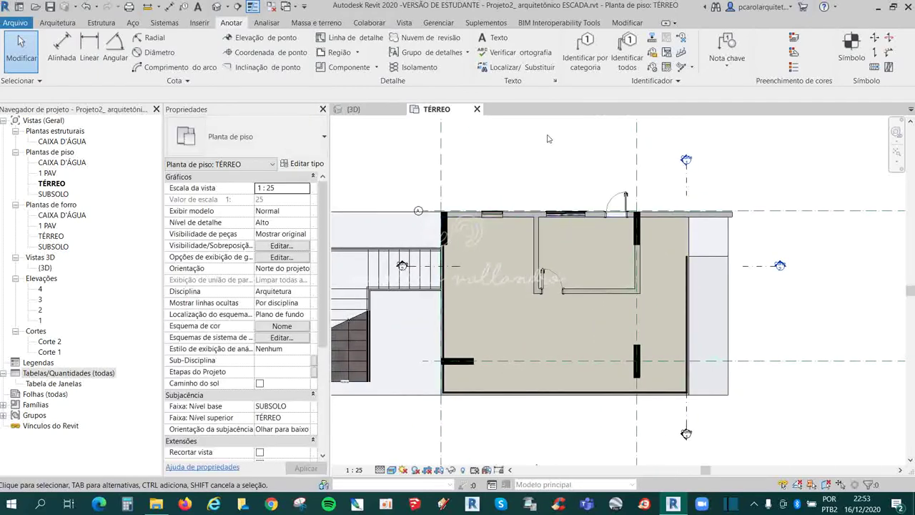
Tag all untagged windows in TÉRREO using Tag All Not Tagged with Window Tags
{"action": "left_click", "coordinate": [583, 66]}
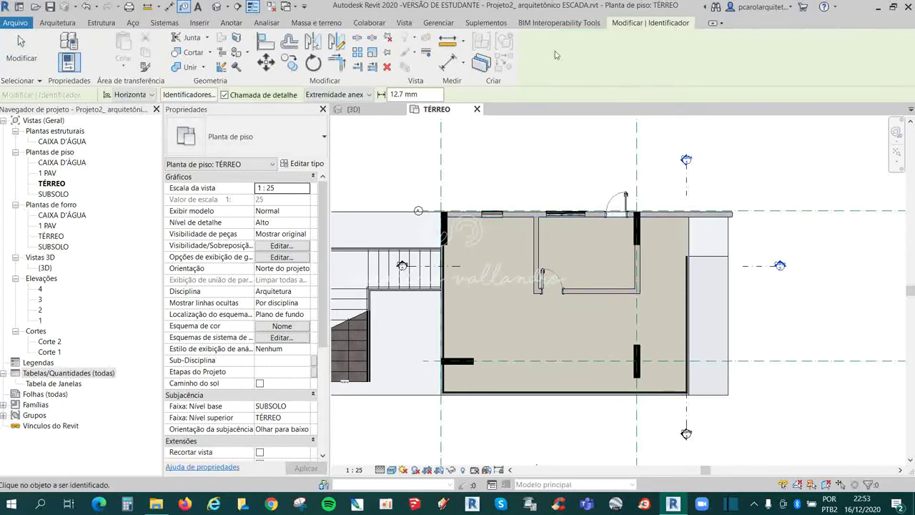
{"action": "key", "text": "Escape"}
{"action": "left_click", "coordinate": [627, 49]}
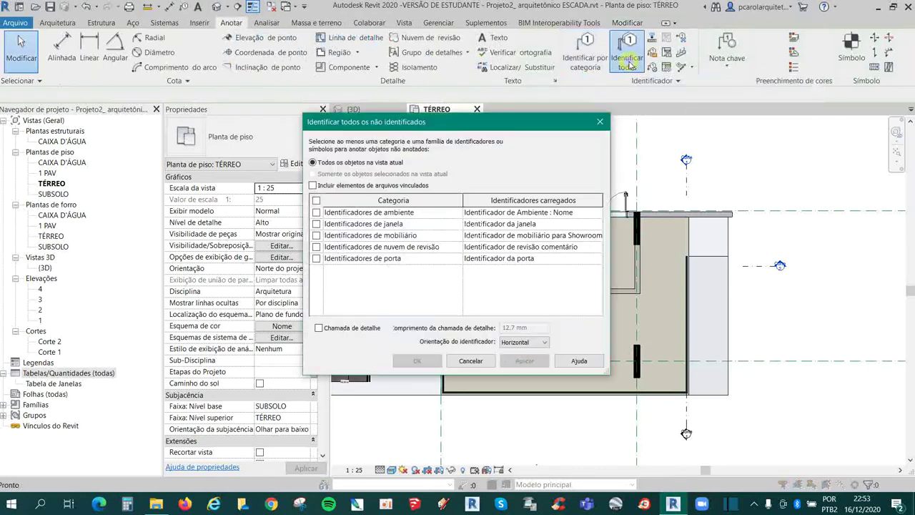
{"action": "left_click", "coordinate": [316, 224]}
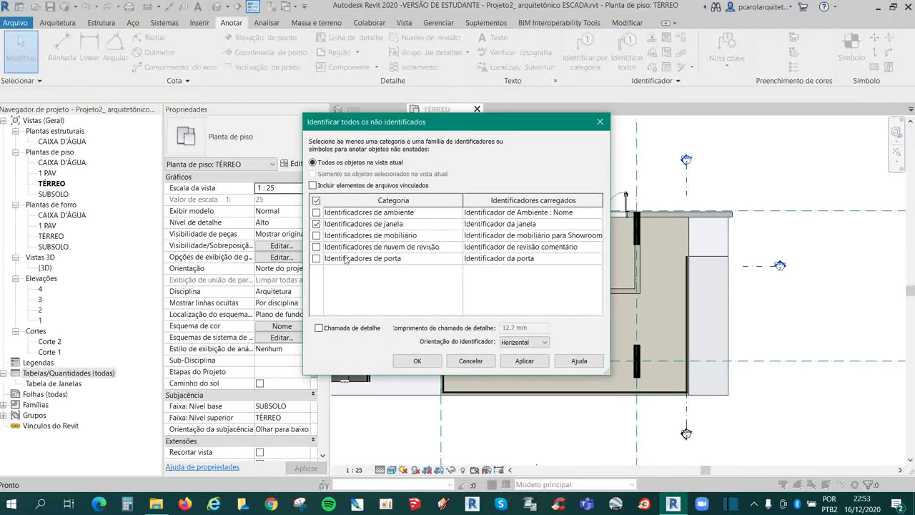
{"action": "left_click", "coordinate": [417, 360]}
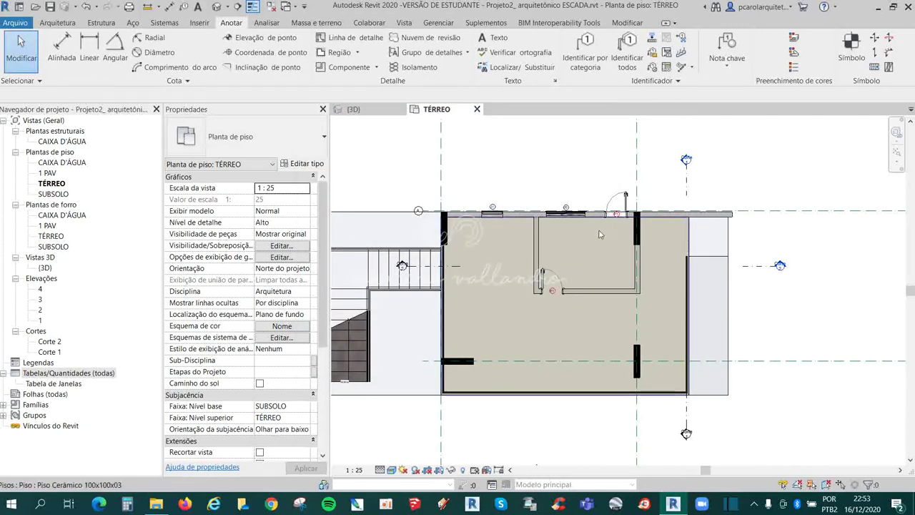
{"action": "scroll", "coordinate": [562, 279], "scroll_direction": "up", "scroll_amount": 3}
Move the interior door's P1 tag up into its door swing
{"action": "scroll", "coordinate": [542, 333], "scroll_direction": "up", "scroll_amount": 3}
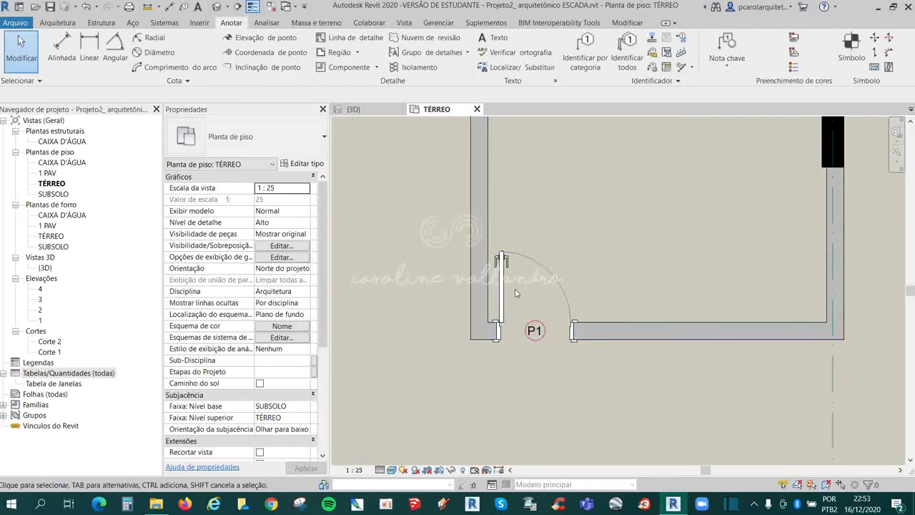
{"action": "left_click", "coordinate": [535, 335]}
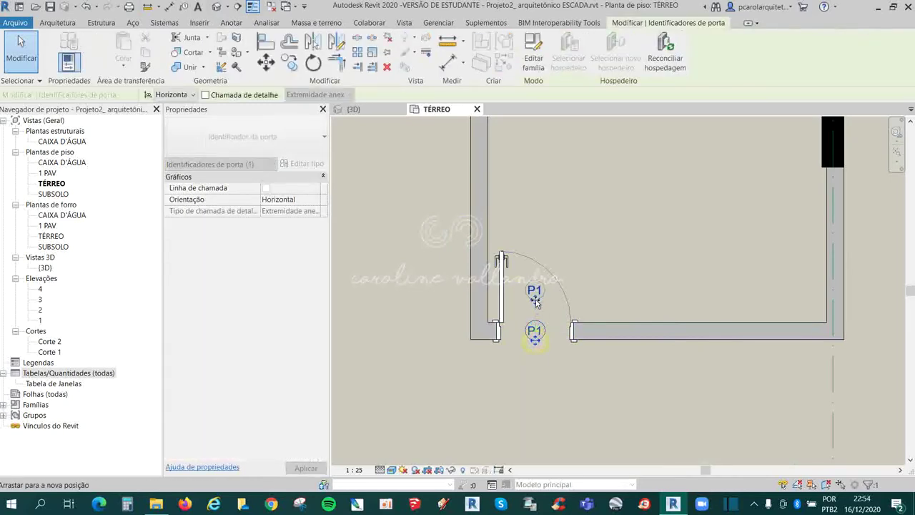
{"action": "left_click_drag", "start_coordinate": [536, 336], "coordinate": [532, 293]}
{"action": "scroll", "coordinate": [531, 293], "scroll_direction": "down", "scroll_amount": 3}
{"action": "key", "text": "Escape"}
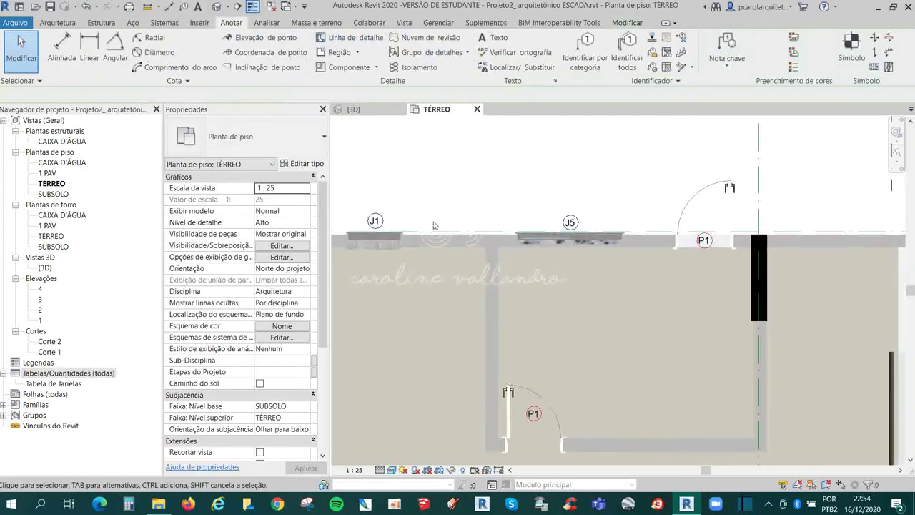
Move the exterior door's P1 tag above the wall into its swing, then recentre the plan
{"action": "scroll", "coordinate": [604, 225], "scroll_direction": "up", "scroll_amount": 3}
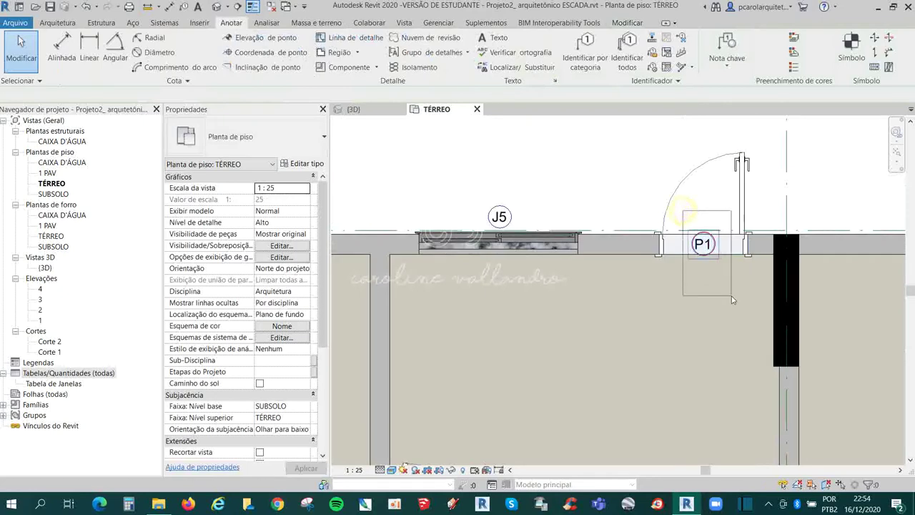
{"action": "left_click", "coordinate": [702, 244]}
{"action": "left_click_drag", "start_coordinate": [703, 244], "coordinate": [703, 227]}
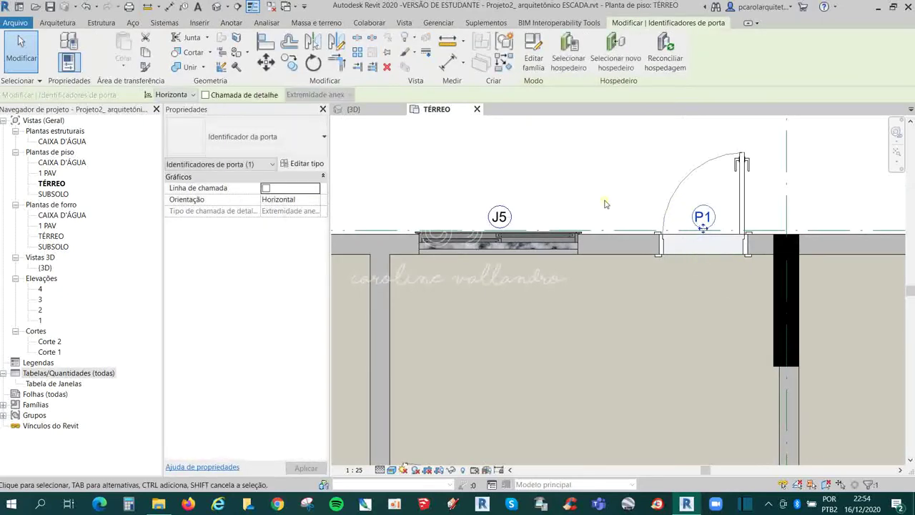
{"action": "key", "text": "Escape"}
{"action": "scroll", "coordinate": [584, 314], "scroll_direction": "down", "scroll_amount": 4}
{"action": "scroll", "coordinate": [585, 314], "scroll_direction": "down", "scroll_amount": 1}
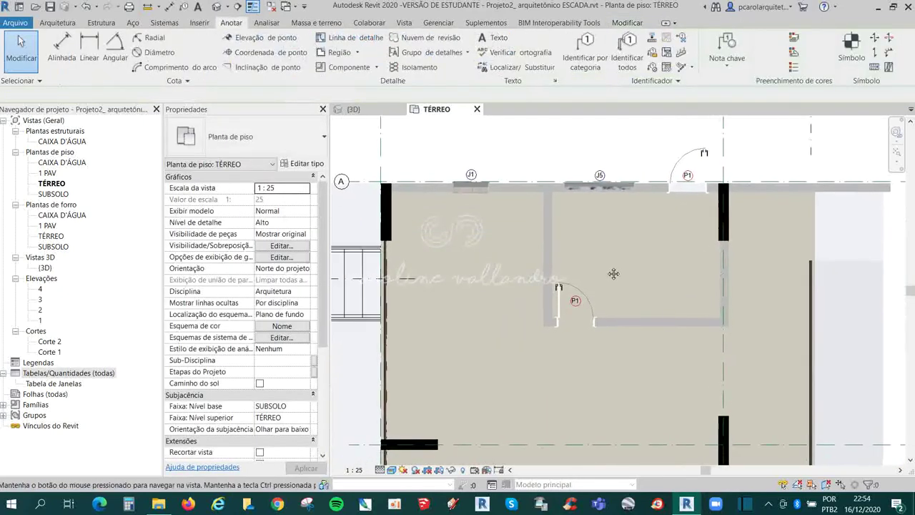
{"action": "scroll", "coordinate": [593, 269], "scroll_direction": "down", "scroll_amount": 1}
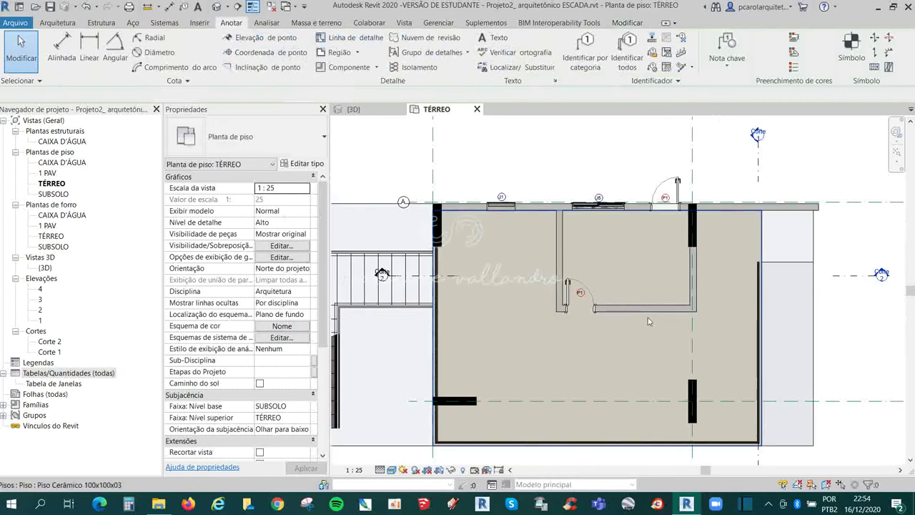
{"action": "middle_click_drag", "start_coordinate": [723, 332], "coordinate": [704, 320]}
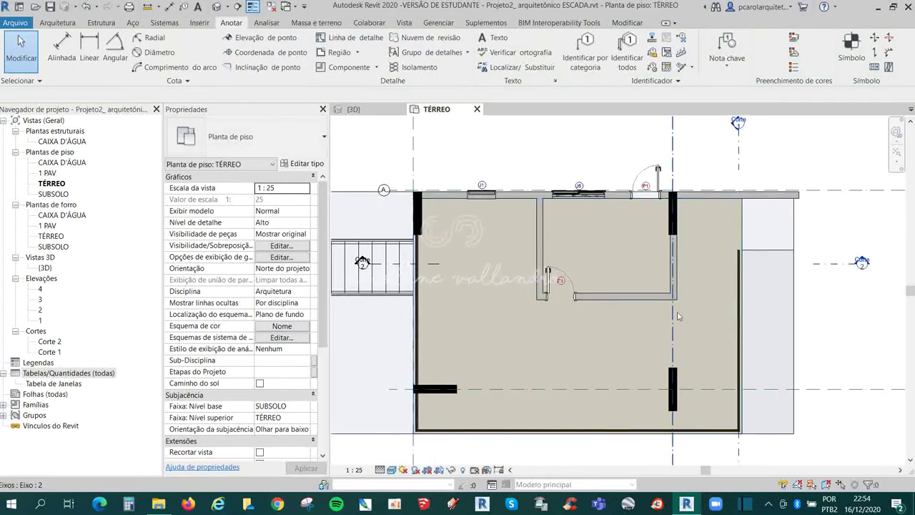
{"action": "scroll", "coordinate": [646, 261], "scroll_direction": "up", "scroll_amount": 1}
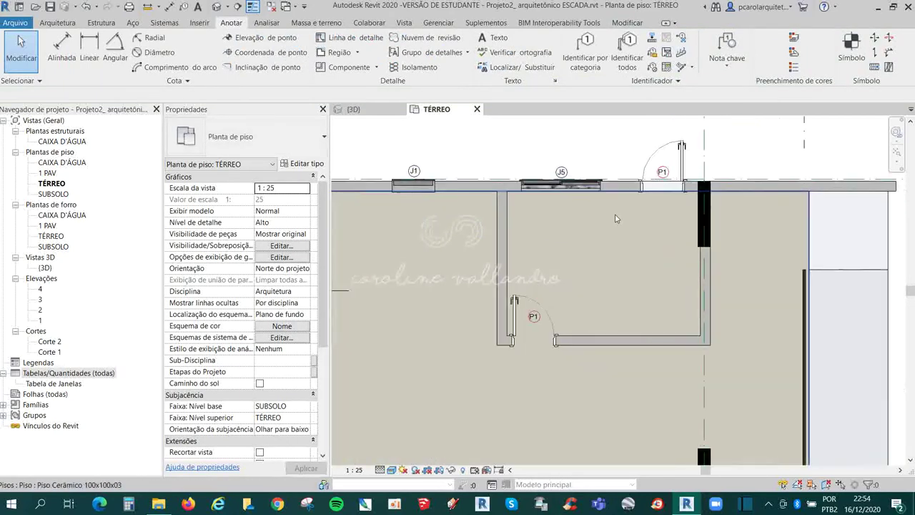
{"action": "scroll", "coordinate": [630, 237], "scroll_direction": "down", "scroll_amount": 2}
{"action": "mouse_move", "coordinate": [594, 271]}
{"action": "middle_mouse_down"}
{"action": "mouse_move", "coordinate": [620, 279]}
{"action": "mouse_move", "coordinate": [668, 271]}
{"action": "middle_mouse_up"}
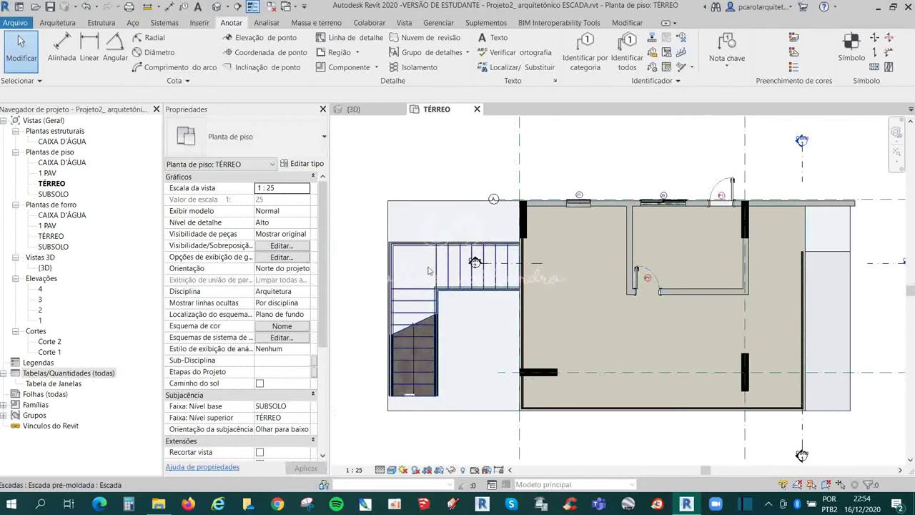
Open the Tabela de Janelas schedule, then go back to the TÉRREO floor plan
{"action": "double_click", "coordinate": [54, 383]}
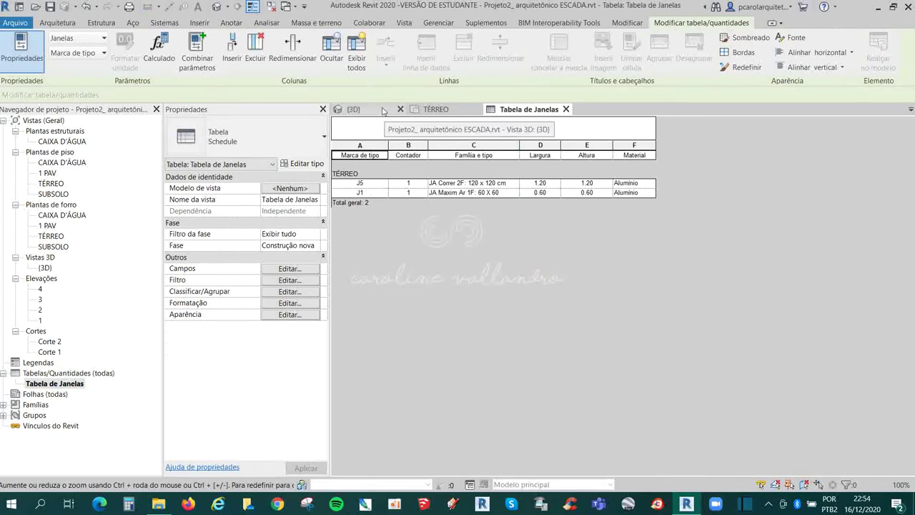
{"action": "left_click", "coordinate": [429, 109]}
{"action": "scroll", "coordinate": [699, 187], "scroll_direction": "up", "scroll_amount": 2}
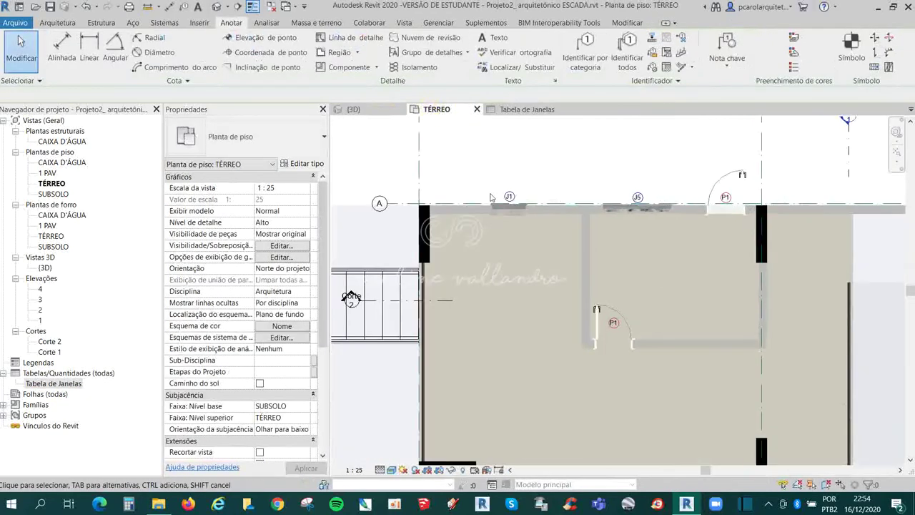
{"action": "scroll", "coordinate": [615, 204], "scroll_direction": "down", "scroll_amount": 2}
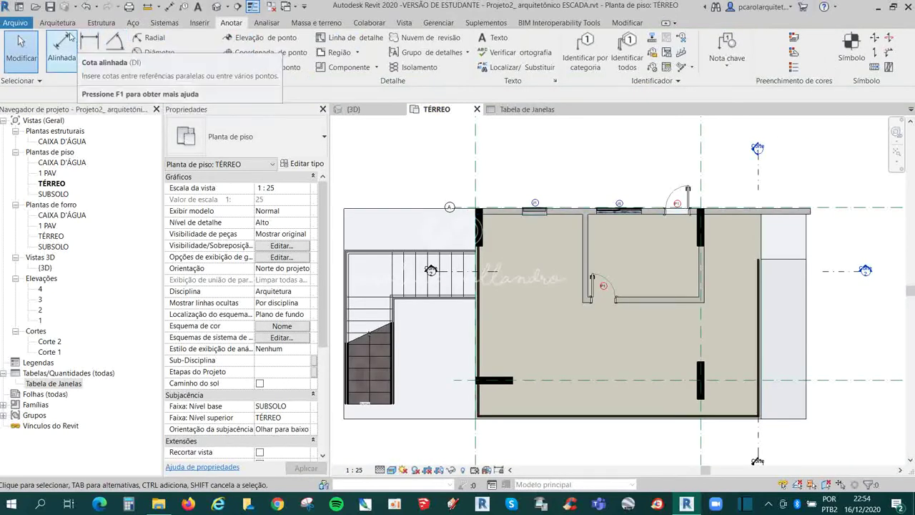
{"action": "left_click", "coordinate": [57, 22]}
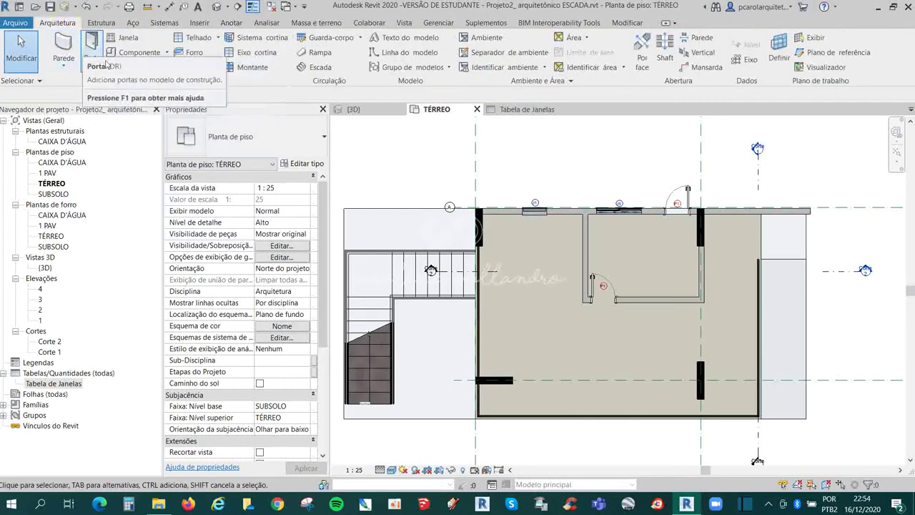
Place a JA Correr 2F 200 x 60 cm window in the inner wall beside door P1
{"action": "left_click", "coordinate": [123, 37]}
{"action": "left_click", "coordinate": [269, 146]}
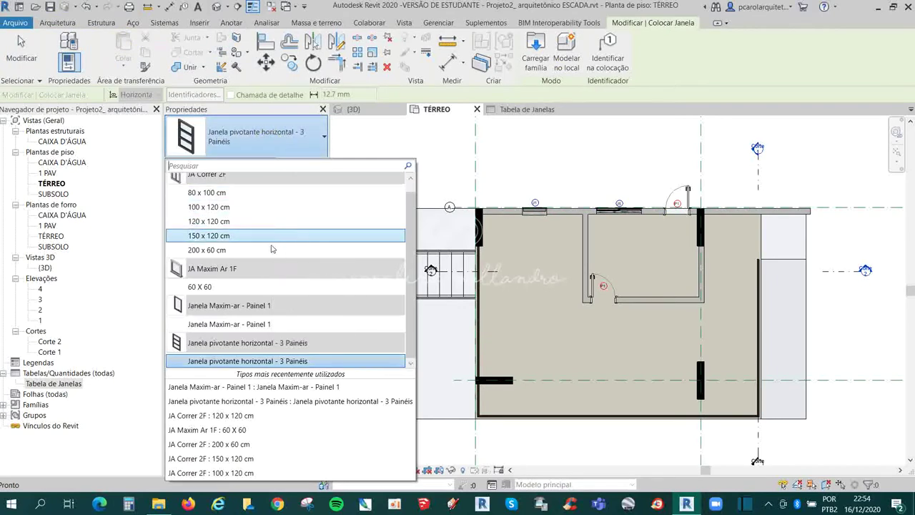
{"action": "left_click", "coordinate": [211, 250]}
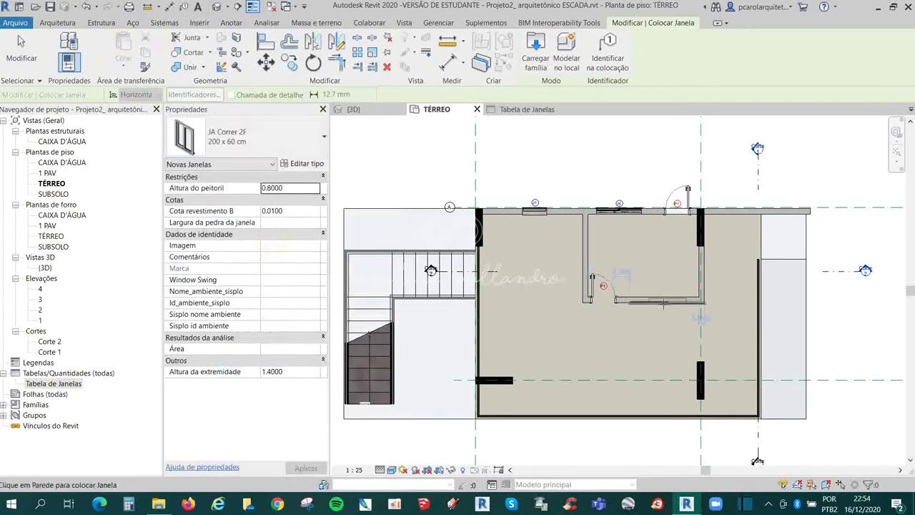
{"action": "scroll", "coordinate": [649, 298], "scroll_direction": "up", "scroll_amount": 1}
{"action": "scroll", "coordinate": [654, 300], "scroll_direction": "up", "scroll_amount": 1}
{"action": "left_click", "coordinate": [657, 301]}
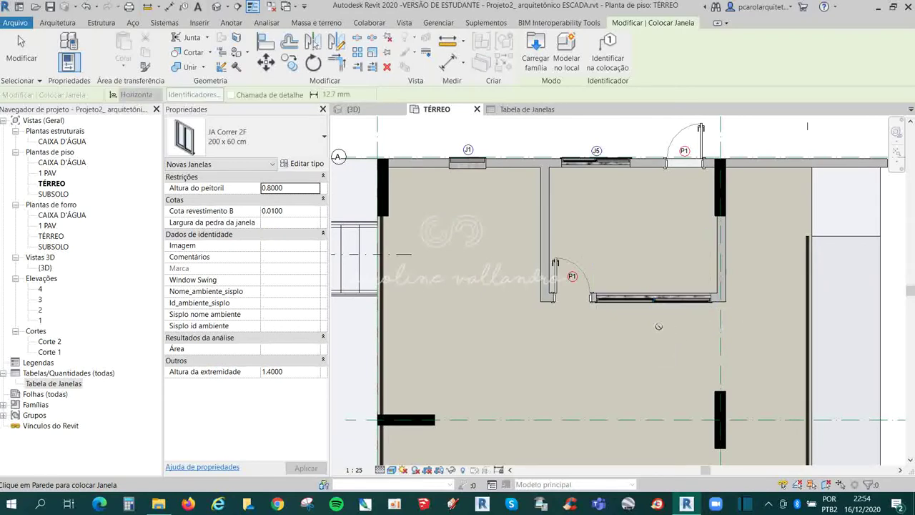
{"action": "key", "text": "Escape"}
{"action": "key", "text": "Escape"}
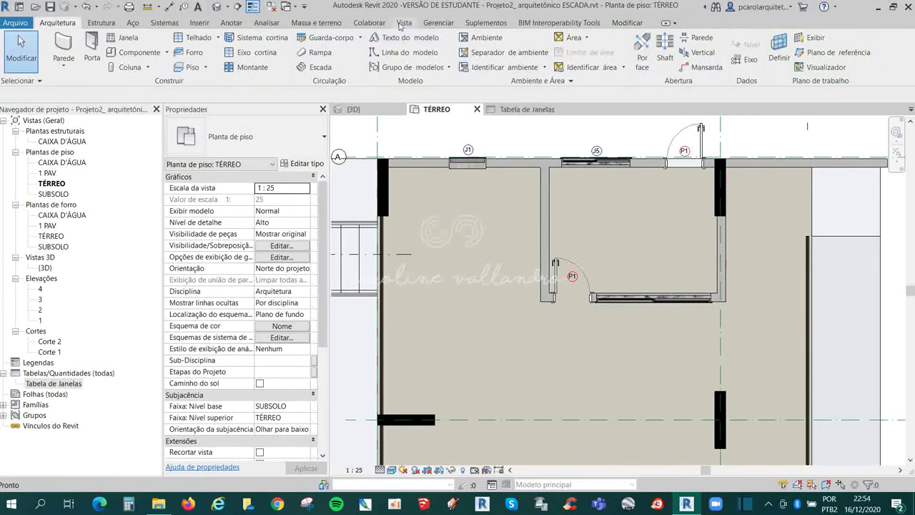
Tag the new sliding window by category and pull tag 41 closer to the wall
{"action": "left_click", "coordinate": [404, 23]}
{"action": "left_click", "coordinate": [230, 22]}
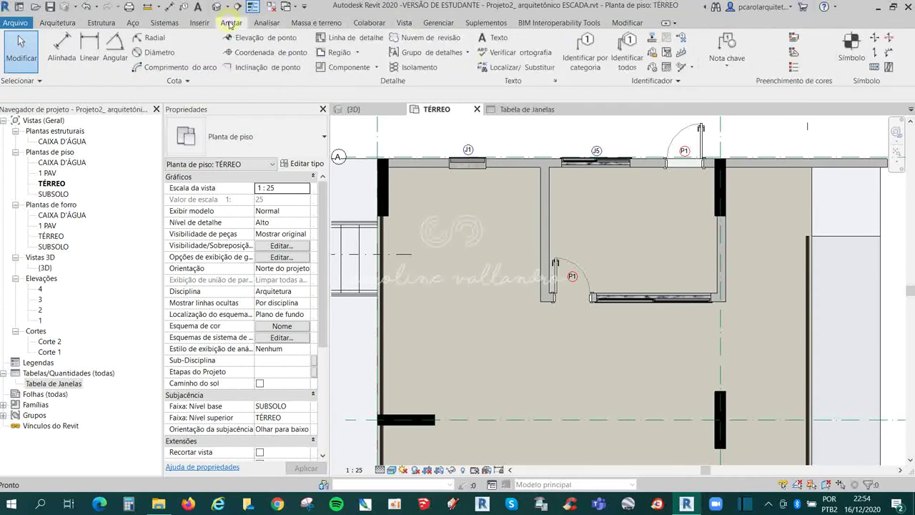
{"action": "left_click", "coordinate": [586, 63]}
{"action": "left_click", "coordinate": [654, 318]}
{"action": "scroll", "coordinate": [677, 326], "scroll_direction": "up", "scroll_amount": 2}
{"action": "left_click_drag", "start_coordinate": [635, 324], "coordinate": [635, 303]}
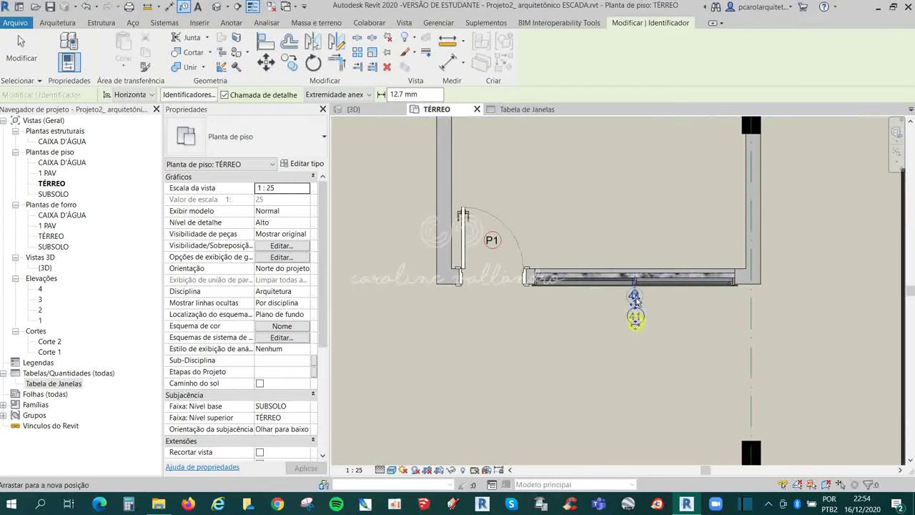
{"action": "left_click", "coordinate": [672, 322]}
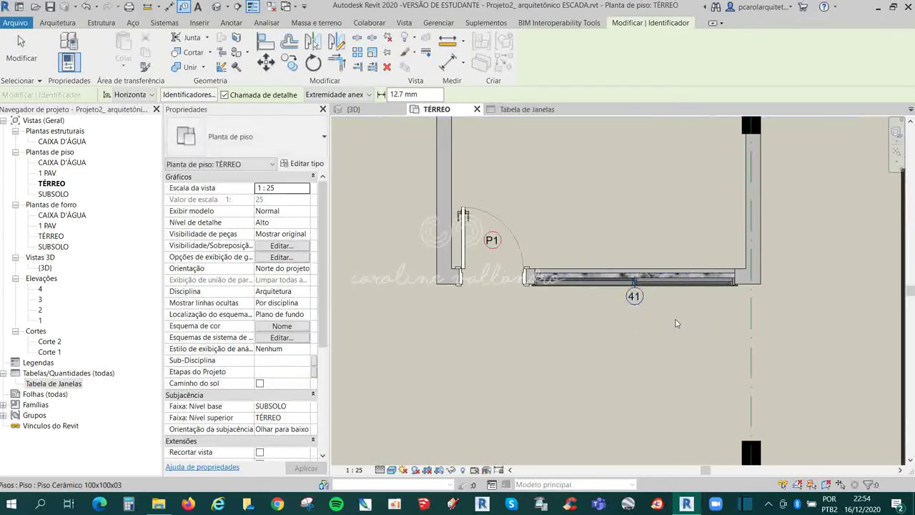
{"action": "scroll", "coordinate": [646, 324], "scroll_direction": "down", "scroll_amount": 1}
{"action": "scroll", "coordinate": [646, 324], "scroll_direction": "down", "scroll_amount": 1}
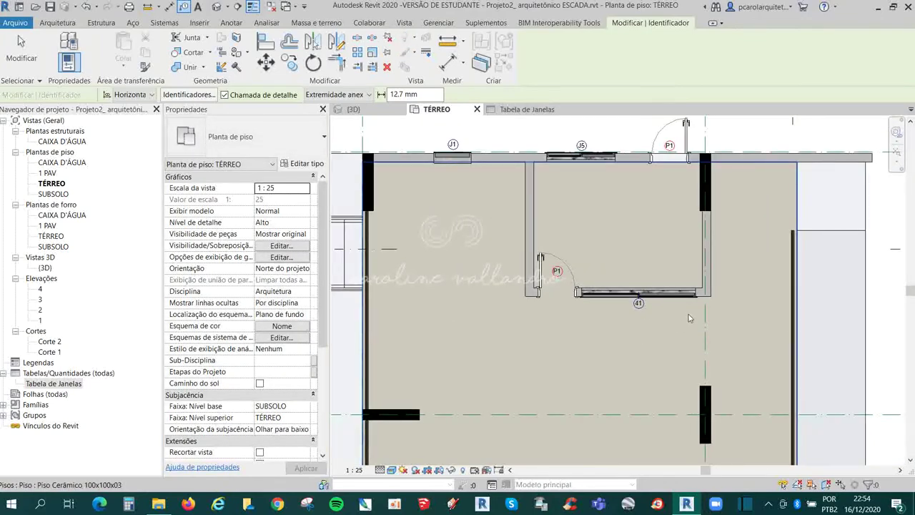
Check window tag 41's type properties and close them unchanged
{"action": "left_click", "coordinate": [639, 304]}
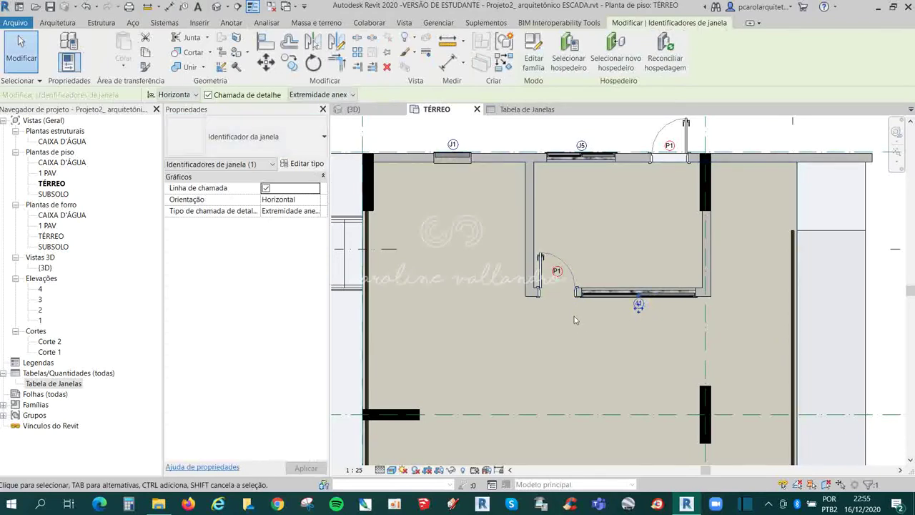
{"action": "left_click", "coordinate": [303, 164]}
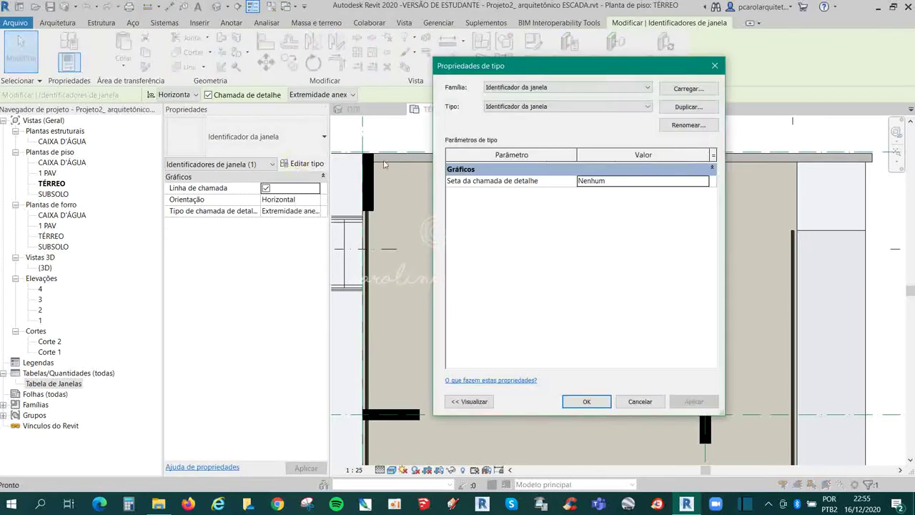
{"action": "left_click", "coordinate": [715, 65]}
{"action": "key", "text": "Escape"}
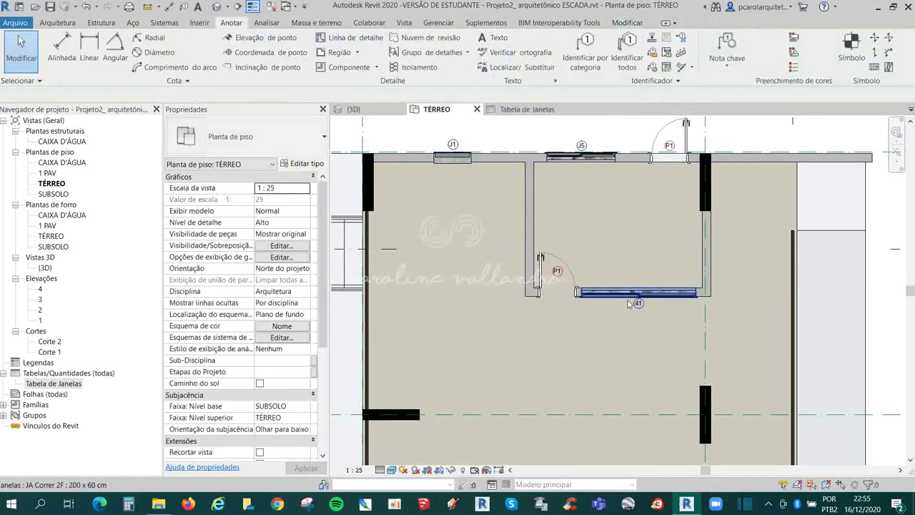
{"action": "left_click", "coordinate": [638, 308]}
{"action": "key", "text": "Escape"}
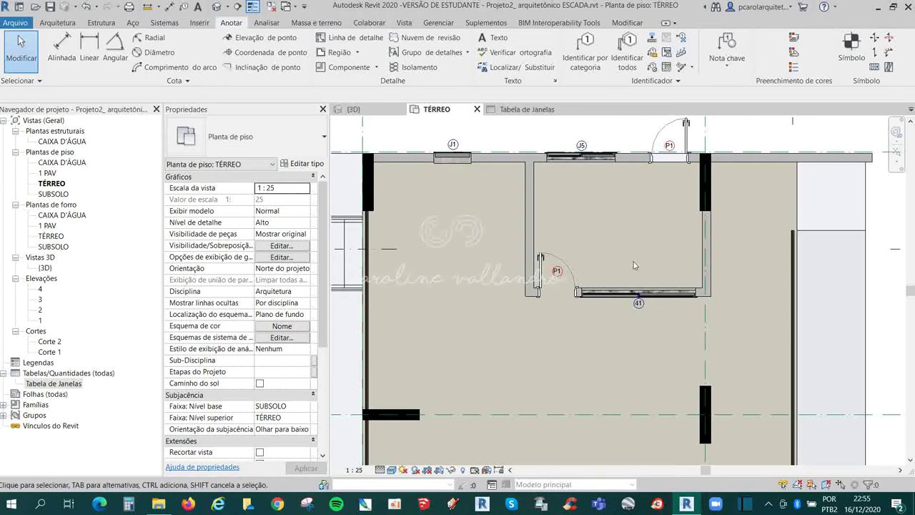
Drag tag 41 lower and turn off its leader line
{"action": "scroll", "coordinate": [643, 309], "scroll_direction": "up", "scroll_amount": 3}
{"action": "scroll", "coordinate": [642, 309], "scroll_direction": "up", "scroll_amount": 1}
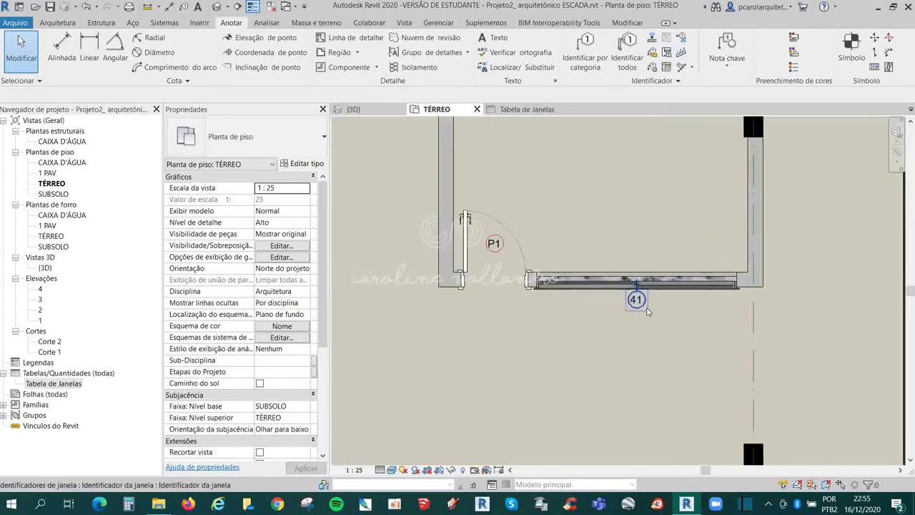
{"action": "scroll", "coordinate": [642, 309], "scroll_direction": "up", "scroll_amount": 2}
{"action": "scroll", "coordinate": [640, 308], "scroll_direction": "up", "scroll_amount": 1}
{"action": "left_click", "coordinate": [632, 307]}
{"action": "left_click_drag", "start_coordinate": [632, 308], "coordinate": [633, 312]}
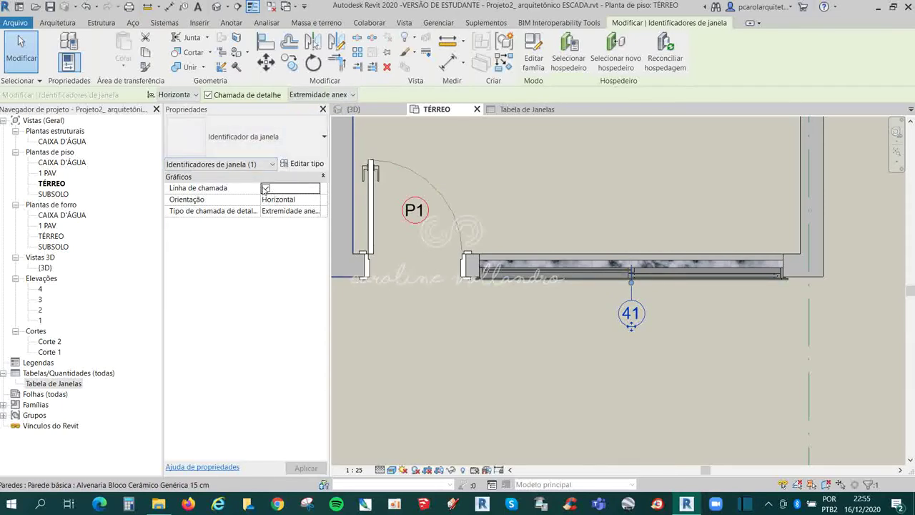
{"action": "left_click", "coordinate": [265, 188]}
{"action": "key", "text": "Escape"}
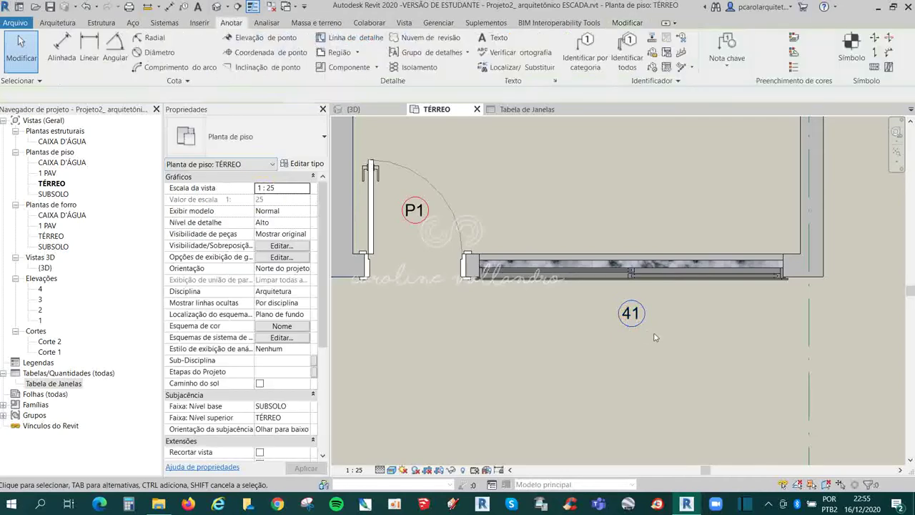
Reposition tag 41 just below the sliding window
{"action": "left_click", "coordinate": [643, 329]}
{"action": "key", "text": "Escape"}
{"action": "left_click_drag", "start_coordinate": [643, 328], "coordinate": [638, 322]}
{"action": "scroll", "coordinate": [543, 383], "scroll_direction": "down", "scroll_amount": 3}
{"action": "scroll", "coordinate": [544, 382], "scroll_direction": "down", "scroll_amount": 3}
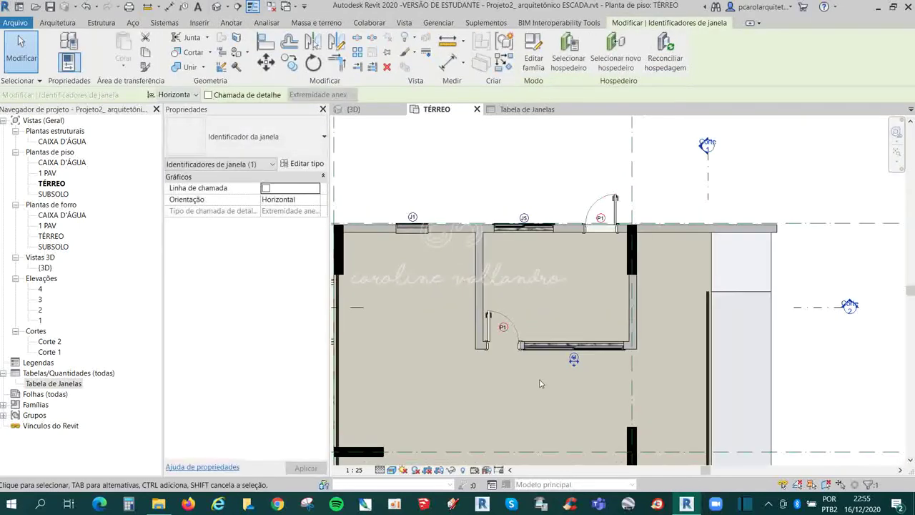
{"action": "scroll", "coordinate": [579, 344], "scroll_direction": "up", "scroll_amount": 3}
{"action": "scroll", "coordinate": [586, 354], "scroll_direction": "down", "scroll_amount": 2}
{"action": "scroll", "coordinate": [592, 361], "scroll_direction": "down", "scroll_amount": 2}
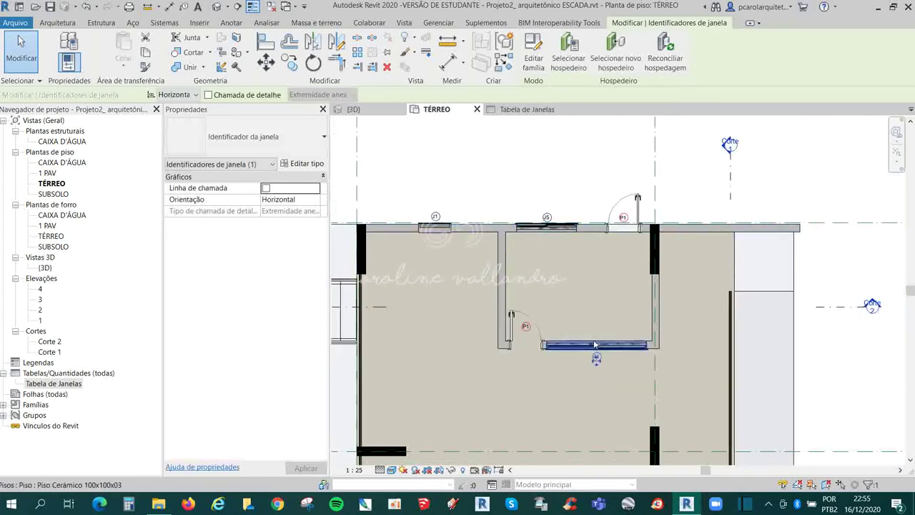
{"action": "scroll", "coordinate": [594, 368], "scroll_direction": "up", "scroll_amount": 5}
{"action": "scroll", "coordinate": [595, 368], "scroll_direction": "up", "scroll_amount": 1}
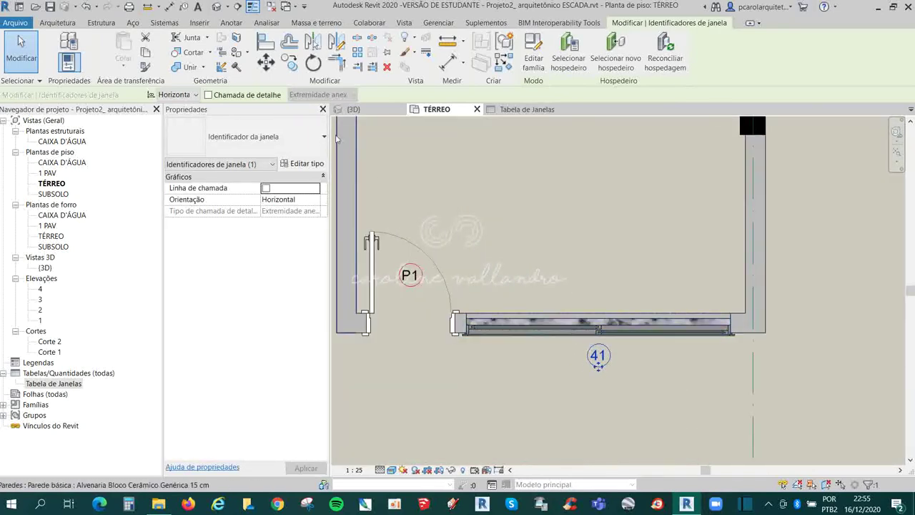
Set the JA Correr 2F window's Marca de tipo to JX, then view the Tabela de Janelas schedule
{"action": "left_click", "coordinate": [622, 343]}
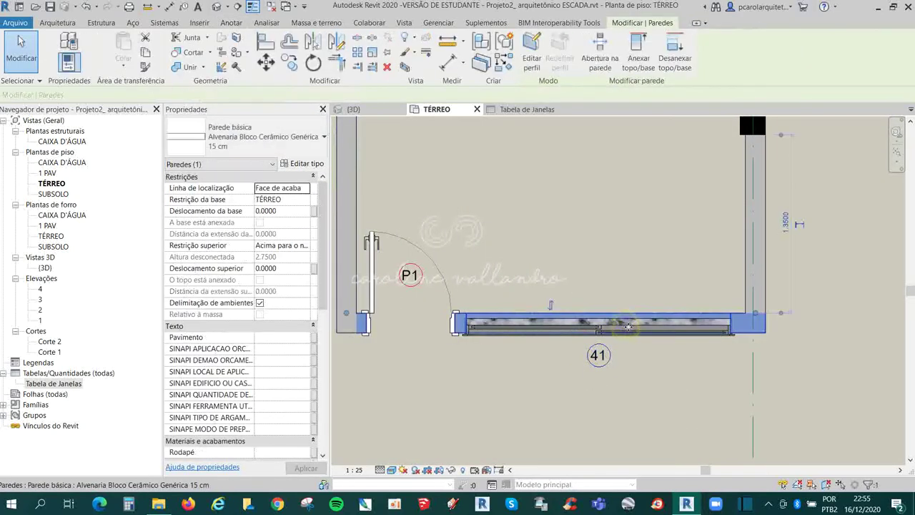
{"action": "left_click", "coordinate": [635, 336]}
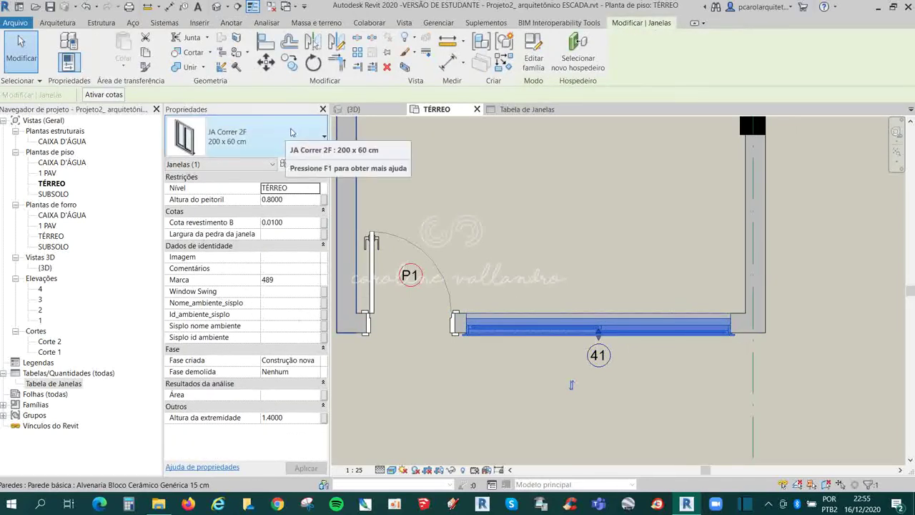
{"action": "left_click", "coordinate": [300, 164]}
{"action": "scroll", "coordinate": [644, 260], "scroll_direction": "down", "scroll_amount": 5}
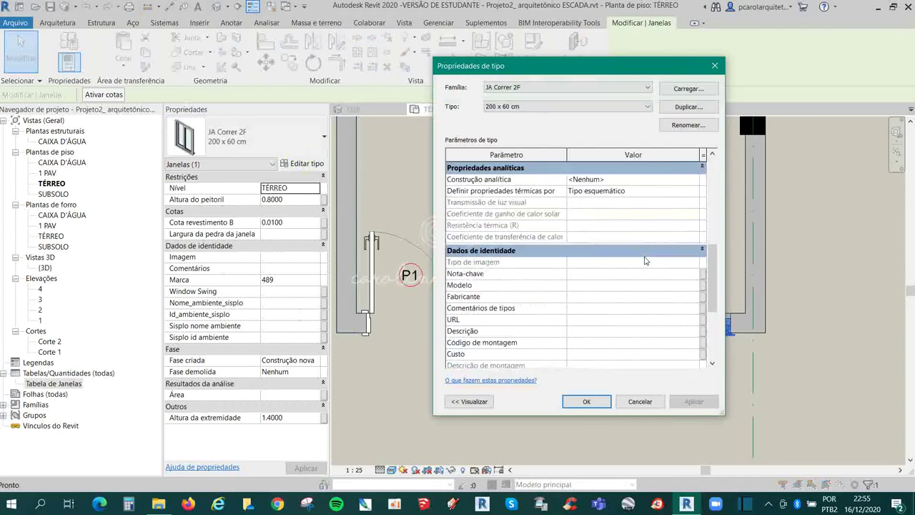
{"action": "scroll", "coordinate": [645, 260], "scroll_direction": "down", "scroll_amount": 5}
{"action": "scroll", "coordinate": [644, 260], "scroll_direction": "down", "scroll_amount": 3}
{"action": "left_click", "coordinate": [582, 237]}
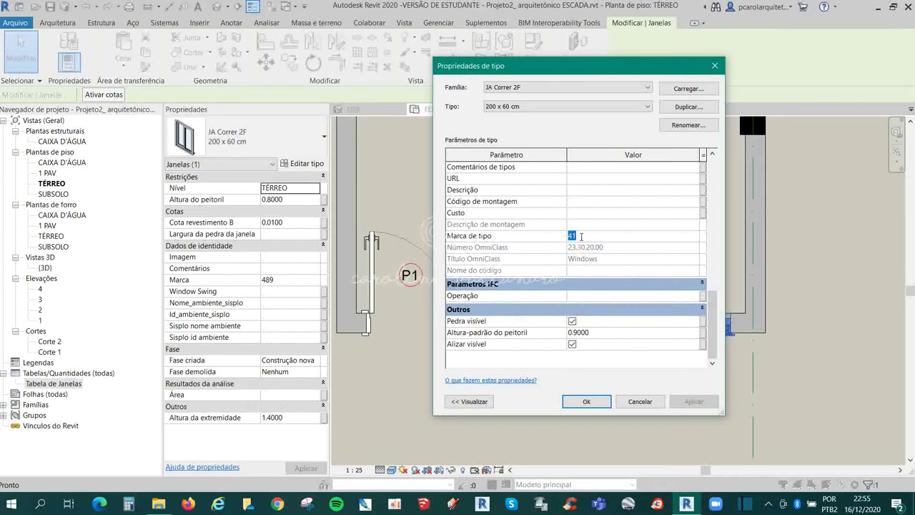
{"action": "type", "text": "JX"}
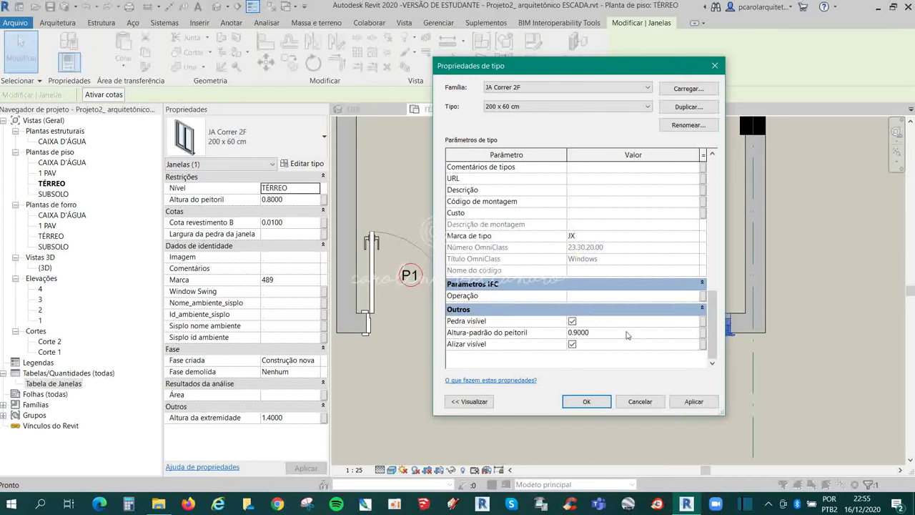
{"action": "left_click", "coordinate": [597, 405]}
{"action": "left_click", "coordinate": [638, 398]}
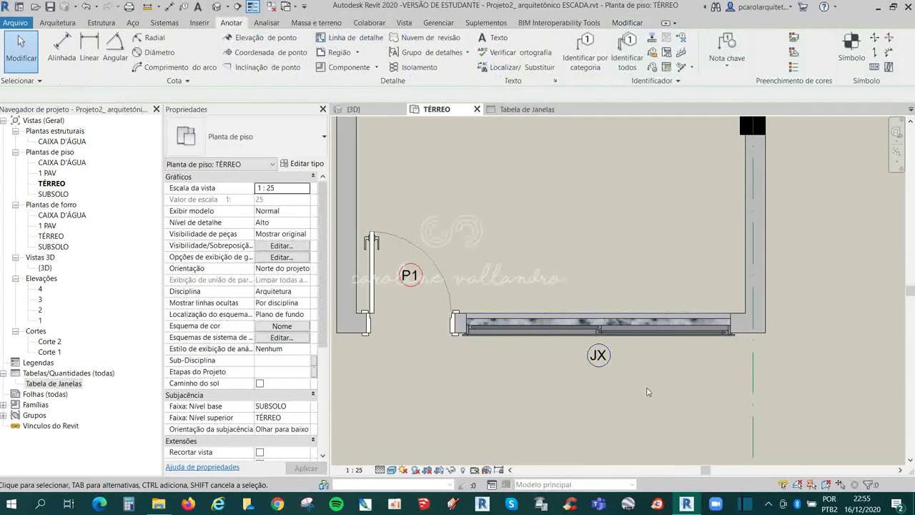
{"action": "mouse_move", "coordinate": [527, 109]}
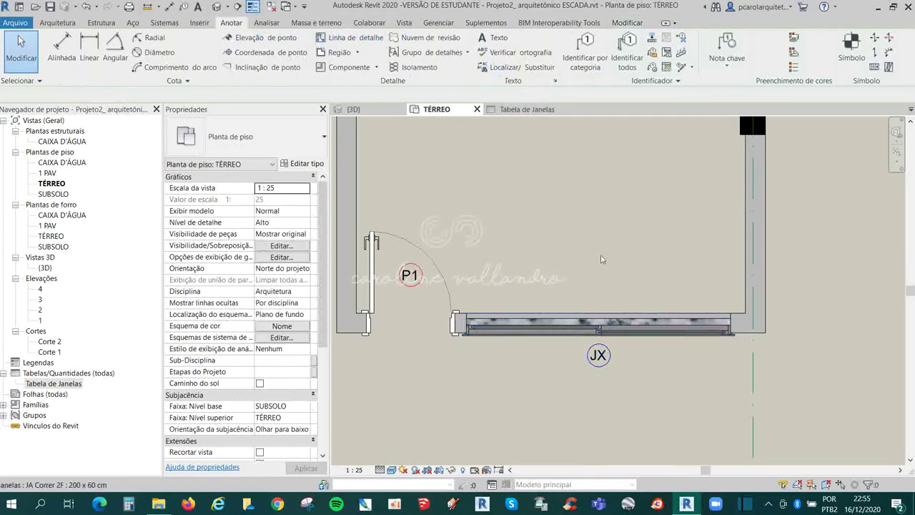
{"action": "left_click", "coordinate": [501, 110]}
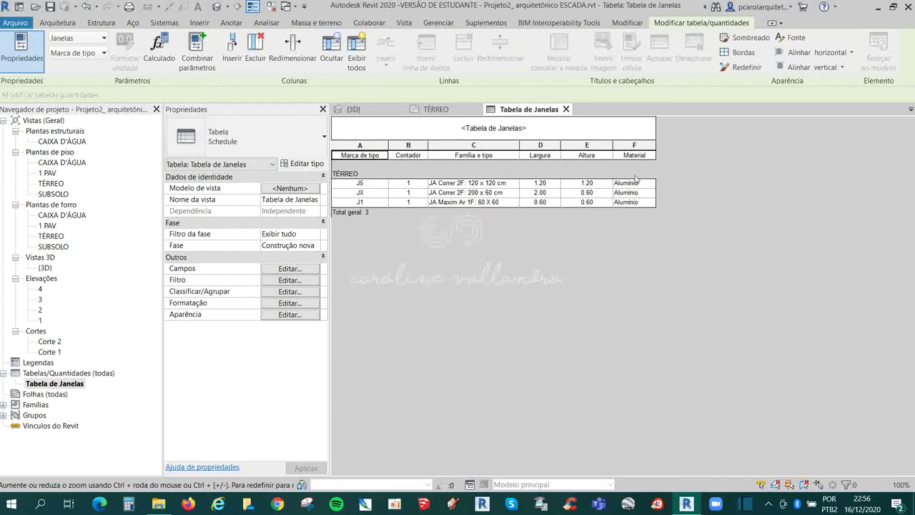
Remove the Altura and Largura fields from the Tabela de Janelas schedule
{"action": "left_click", "coordinate": [543, 135]}
{"action": "left_click", "coordinate": [544, 134]}
{"action": "left_click", "coordinate": [736, 192]}
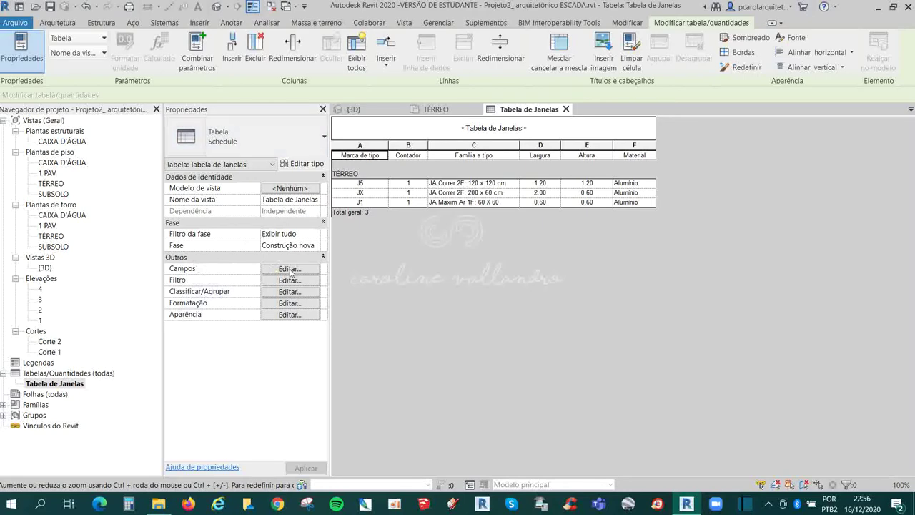
{"action": "left_click", "coordinate": [290, 270]}
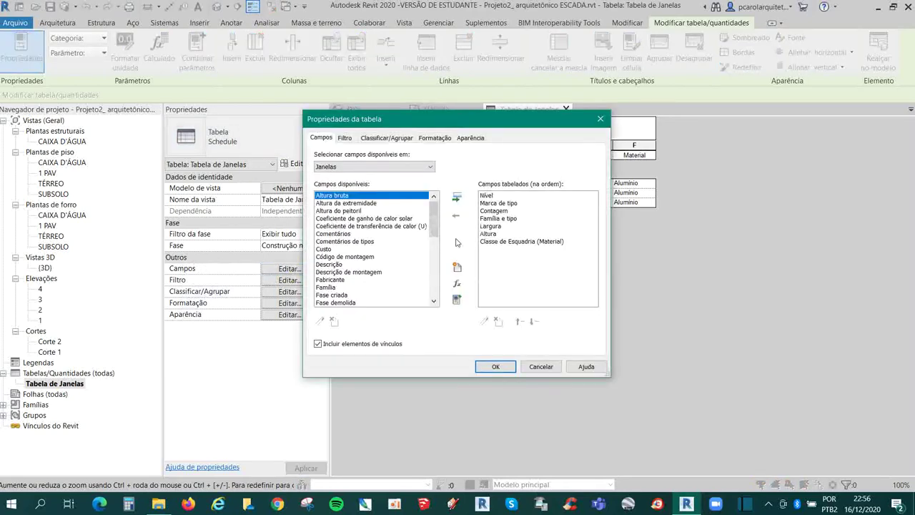
{"action": "mouse_move", "coordinate": [521, 115]}
{"action": "left_mouse_down"}
{"action": "mouse_move", "coordinate": [591, 230]}
{"action": "mouse_move", "coordinate": [584, 143]}
{"action": "left_mouse_up"}
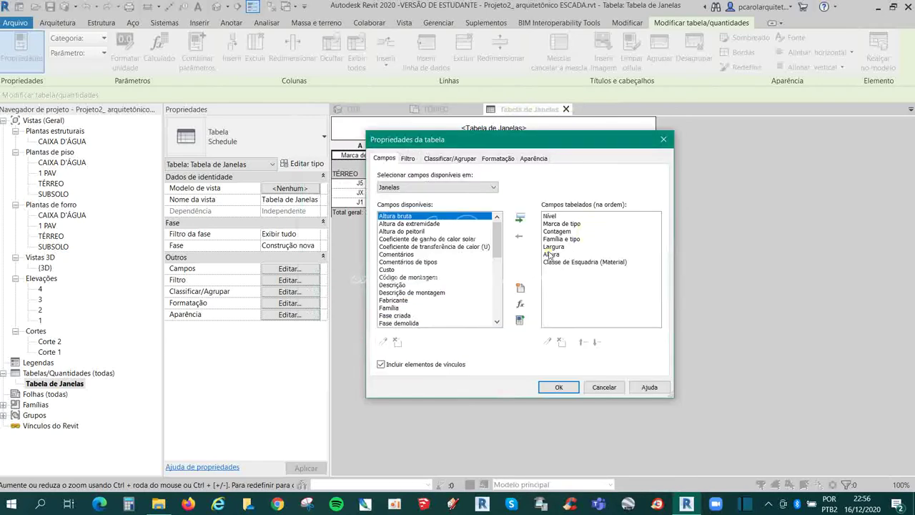
{"action": "left_click", "coordinate": [550, 254]}
{"action": "left_click", "coordinate": [520, 234]}
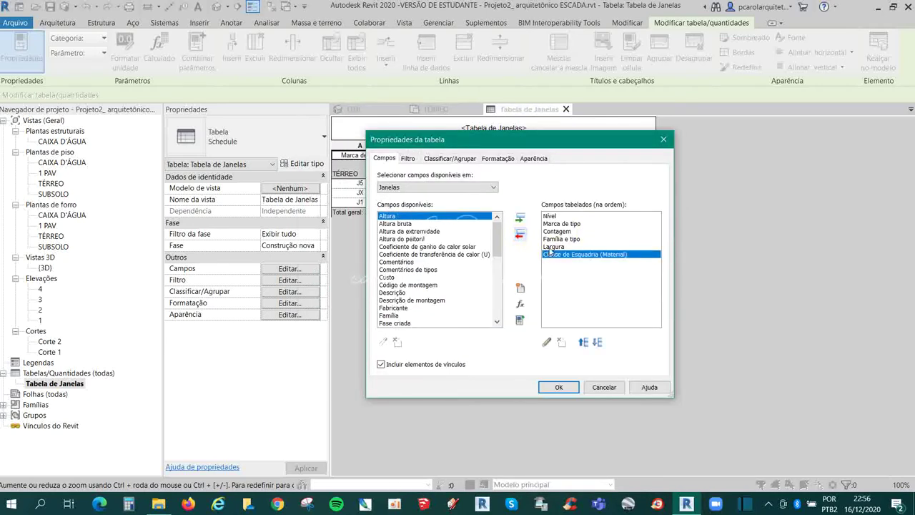
{"action": "left_click", "coordinate": [520, 235]}
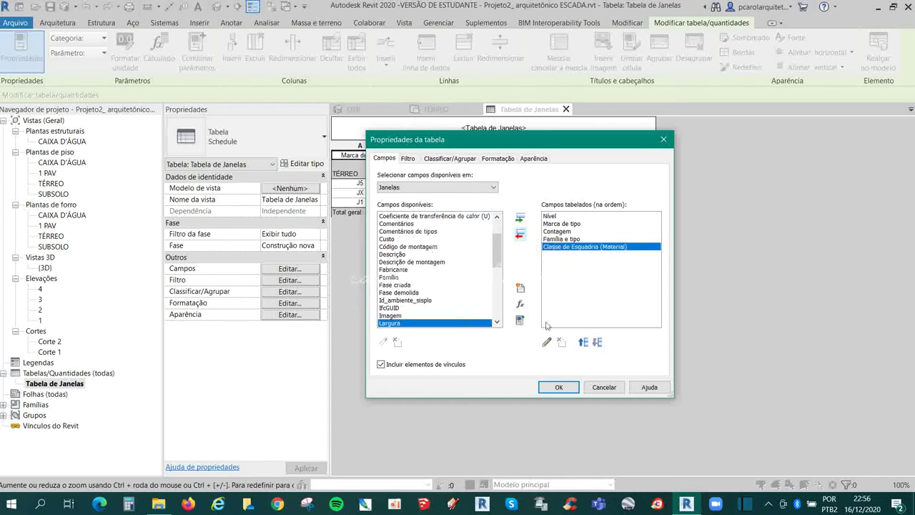
{"action": "left_click", "coordinate": [559, 386]}
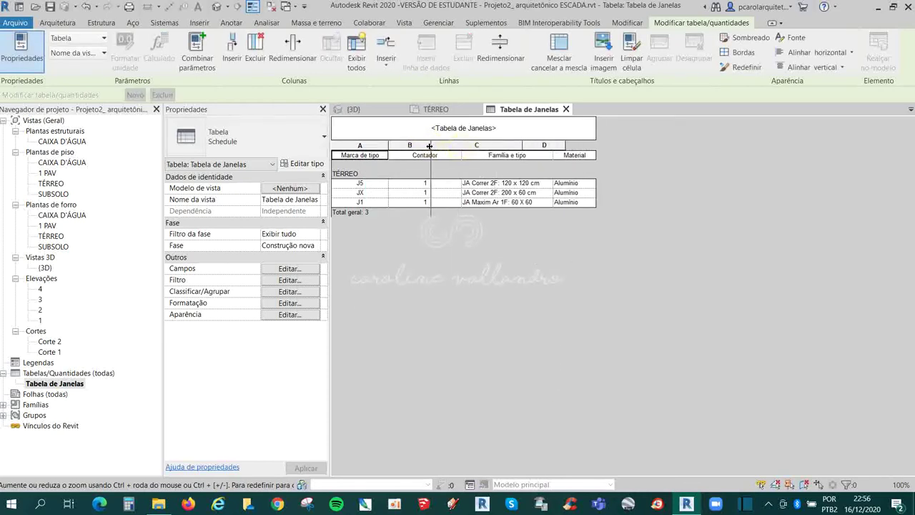
{"action": "left_click", "coordinate": [437, 127]}
Add the Altura do peitoril field to the window schedule's columns
{"action": "left_click", "coordinate": [437, 127]}
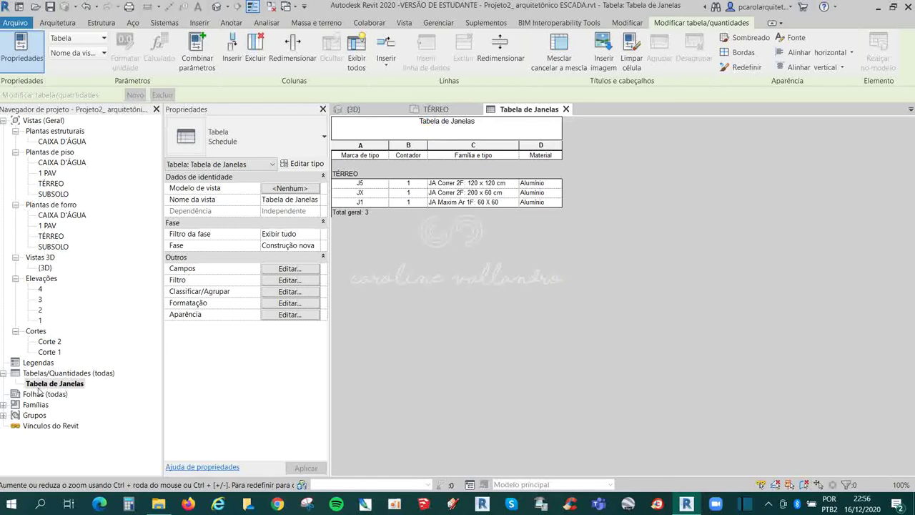
{"action": "left_click", "coordinate": [289, 268]}
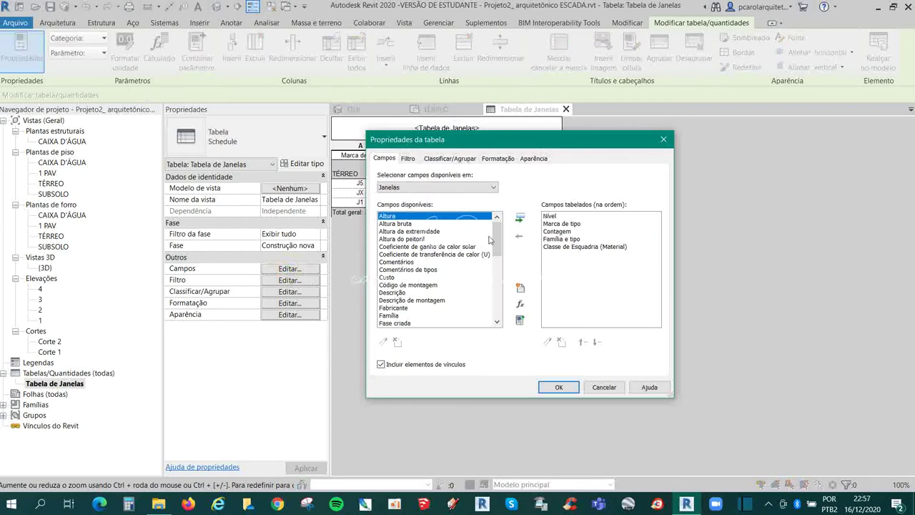
{"action": "left_click", "coordinate": [414, 239]}
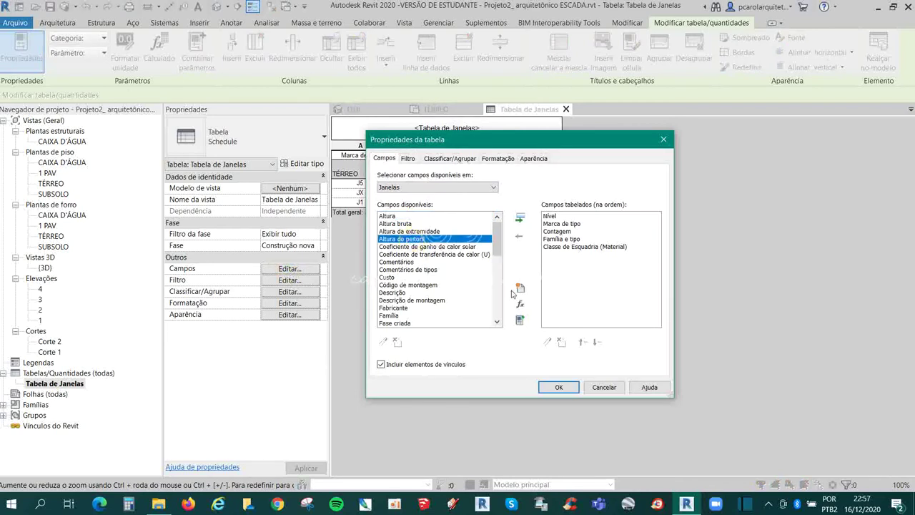
{"action": "left_click", "coordinate": [518, 221]}
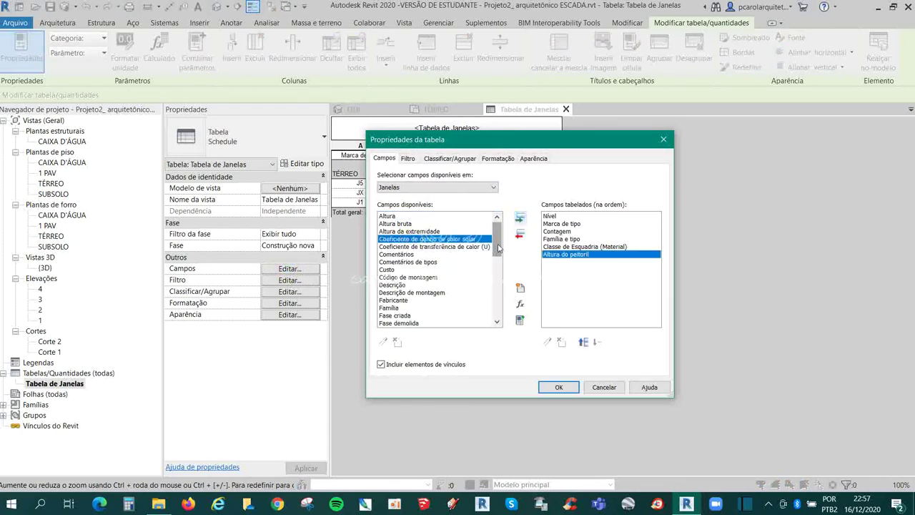
{"action": "left_click_drag", "start_coordinate": [498, 247], "coordinate": [502, 286]}
{"action": "scroll", "coordinate": [414, 252], "scroll_direction": "down", "scroll_amount": 2}
{"action": "scroll", "coordinate": [415, 251], "scroll_direction": "down", "scroll_amount": 2}
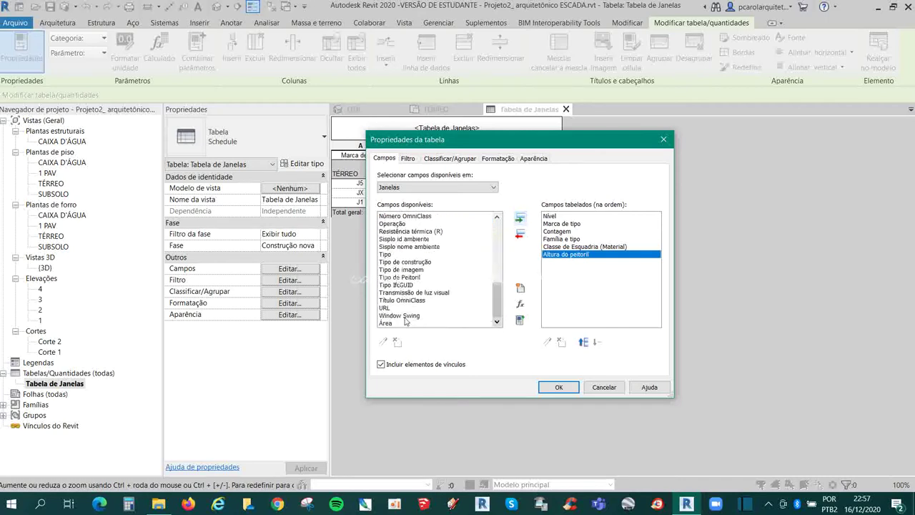
{"action": "left_click", "coordinate": [559, 387]}
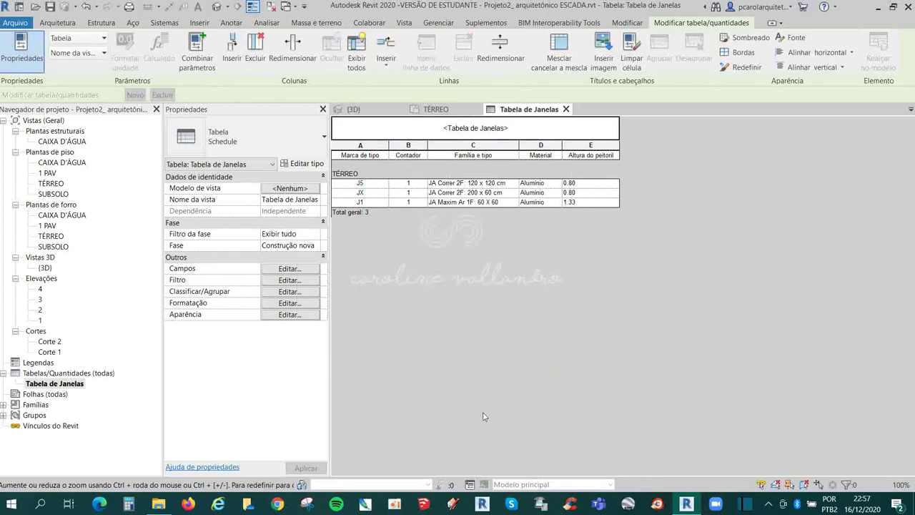
{"action": "left_click", "coordinate": [64, 375]}
{"action": "right_click", "coordinate": [60, 375]}
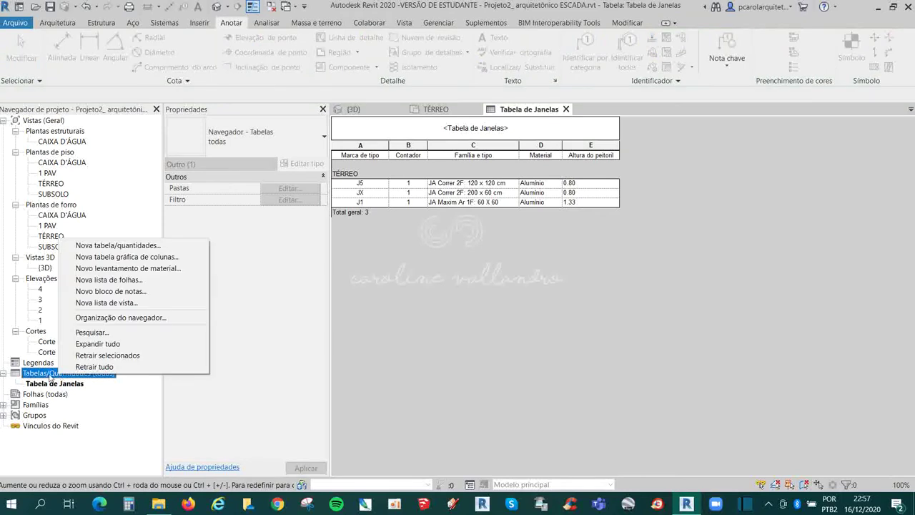
Create a new schedule from Tabelas/Quantidades (todas) using the Portas category
{"action": "left_click", "coordinate": [43, 377]}
{"action": "right_click", "coordinate": [54, 376]}
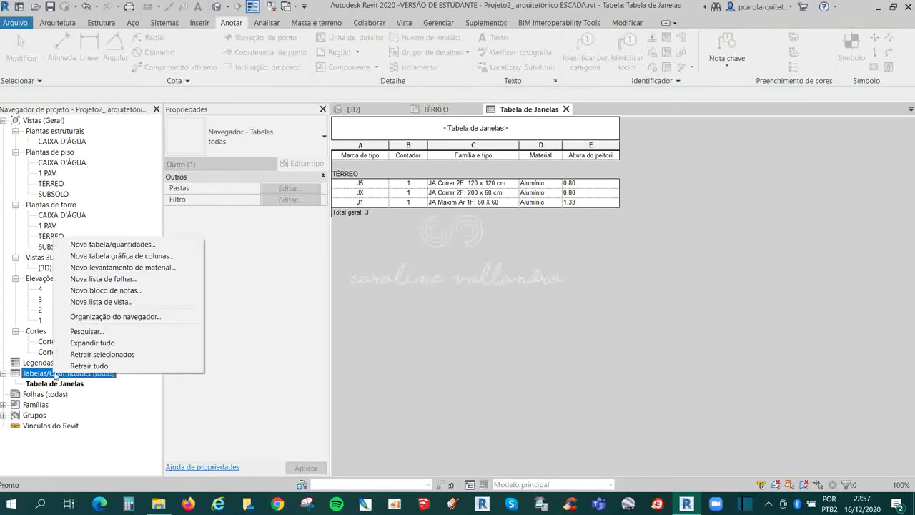
{"action": "left_click", "coordinate": [99, 245]}
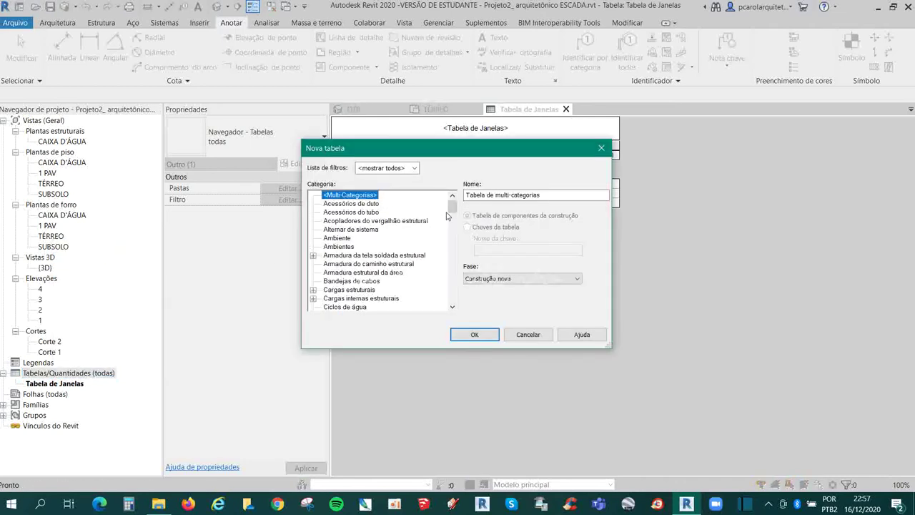
{"action": "left_click_drag", "start_coordinate": [451, 207], "coordinate": [454, 260]}
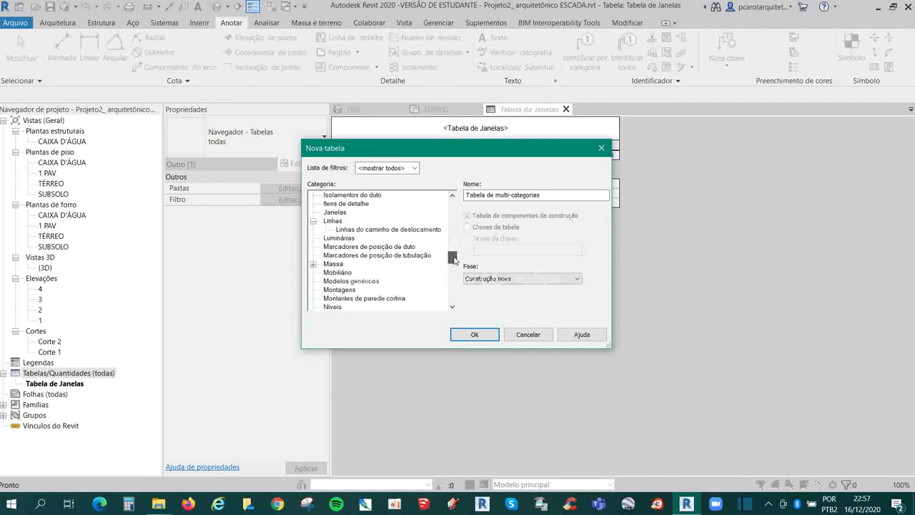
{"action": "left_click_drag", "start_coordinate": [454, 259], "coordinate": [453, 272]}
{"action": "left_click", "coordinate": [326, 284]}
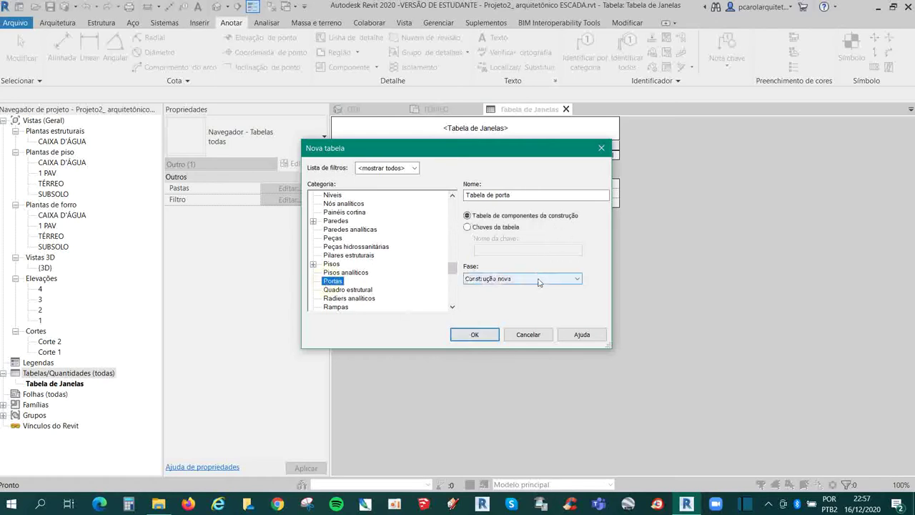
{"action": "left_click", "coordinate": [490, 334]}
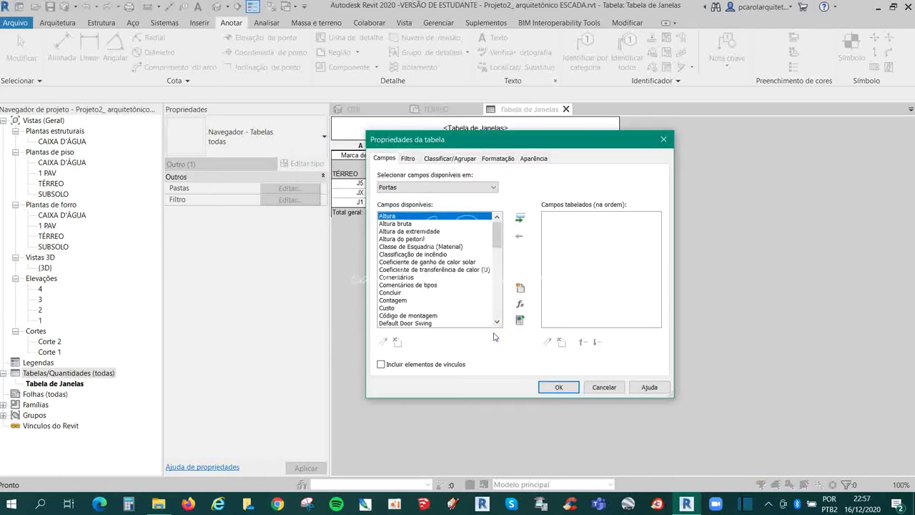
Add Marca de tipo to the door schedule's scheduled fields
{"action": "mouse_move", "coordinate": [502, 141]}
{"action": "left_mouse_down"}
{"action": "mouse_move", "coordinate": [623, 202]}
{"action": "mouse_move", "coordinate": [549, 220]}
{"action": "left_mouse_up"}
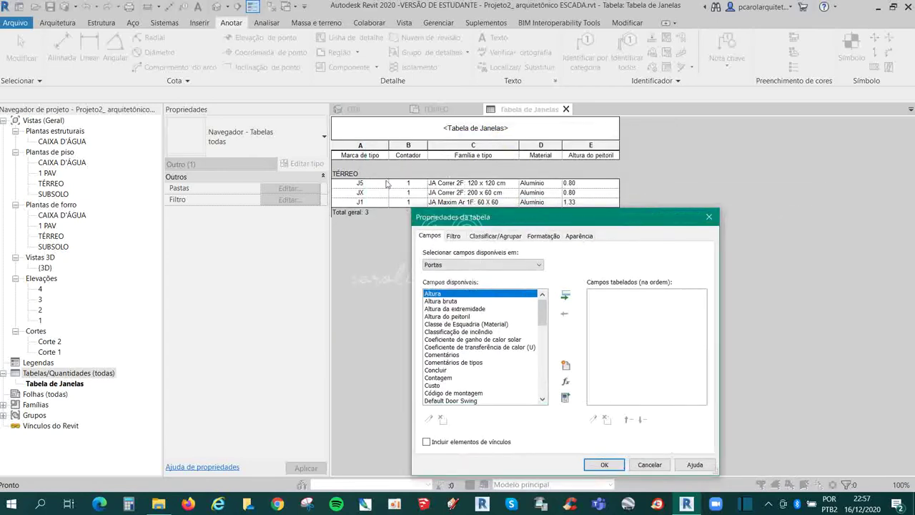
{"action": "left_click_drag", "start_coordinate": [541, 315], "coordinate": [547, 363]}
{"action": "left_click", "coordinate": [465, 333]}
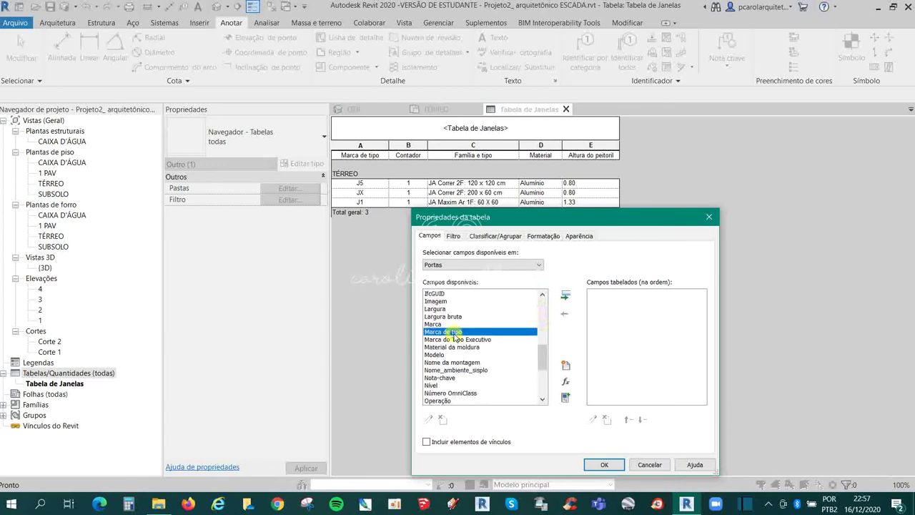
{"action": "left_click", "coordinate": [565, 295]}
Add Contagem and Família e tipo to the scheduled fields
{"action": "left_click_drag", "start_coordinate": [545, 358], "coordinate": [548, 308]}
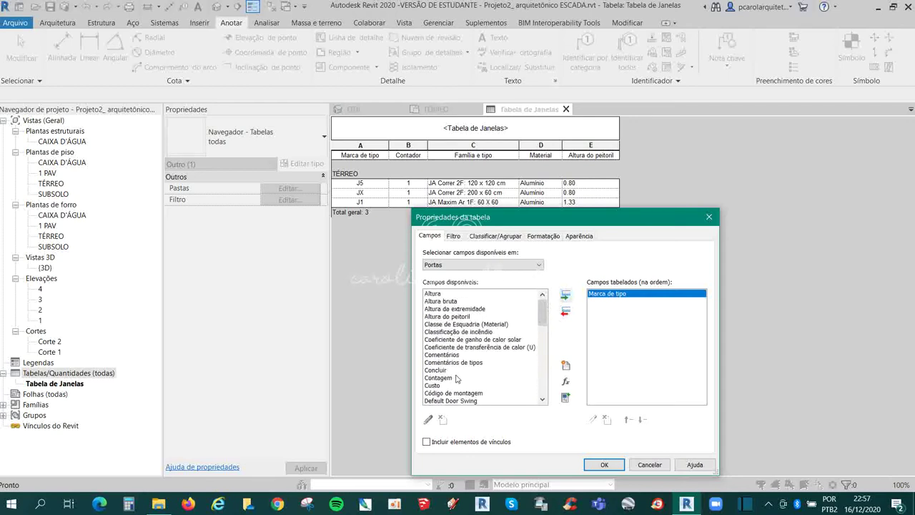
{"action": "left_click_drag", "start_coordinate": [543, 311], "coordinate": [544, 323]}
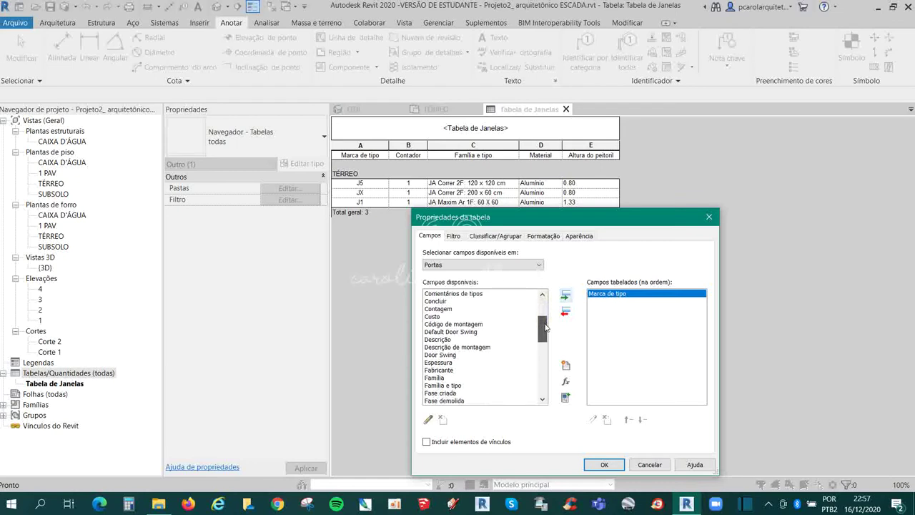
{"action": "left_click_drag", "start_coordinate": [543, 324], "coordinate": [550, 312]}
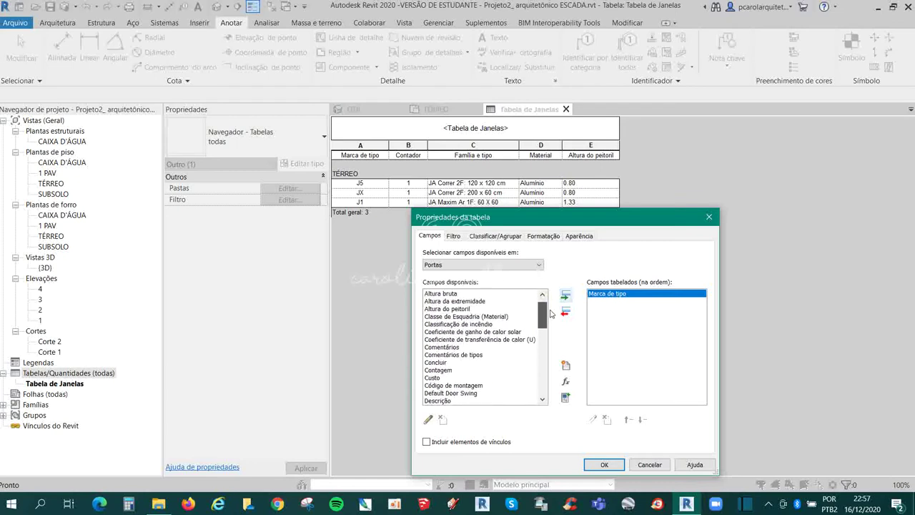
{"action": "left_click", "coordinate": [438, 371]}
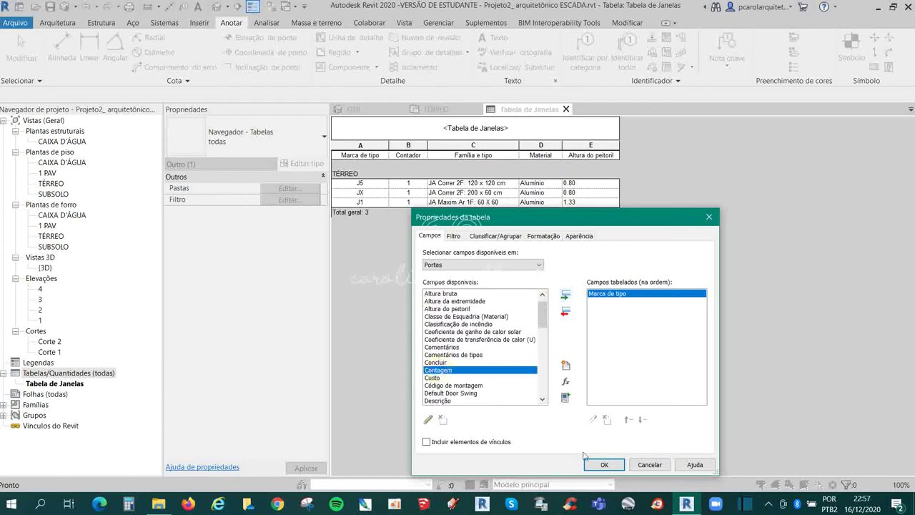
{"action": "left_click", "coordinate": [566, 303]}
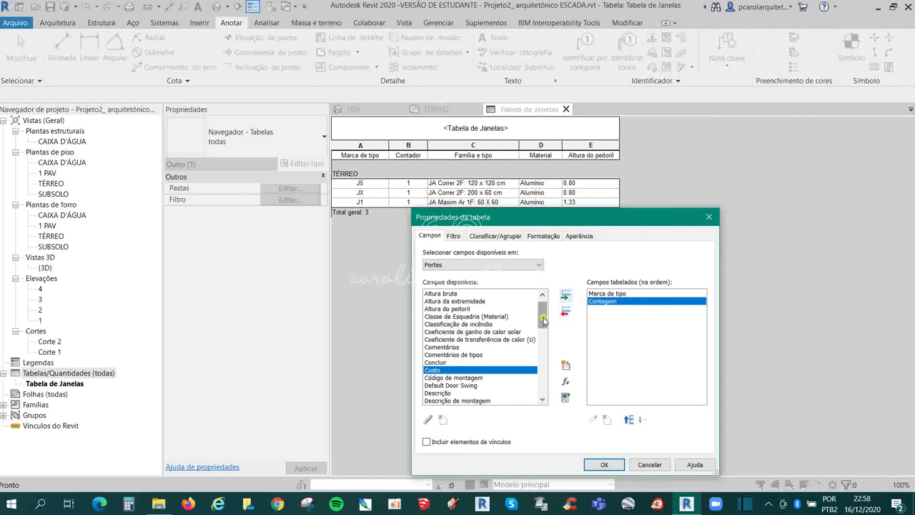
{"action": "left_click_drag", "start_coordinate": [544, 321], "coordinate": [547, 345]}
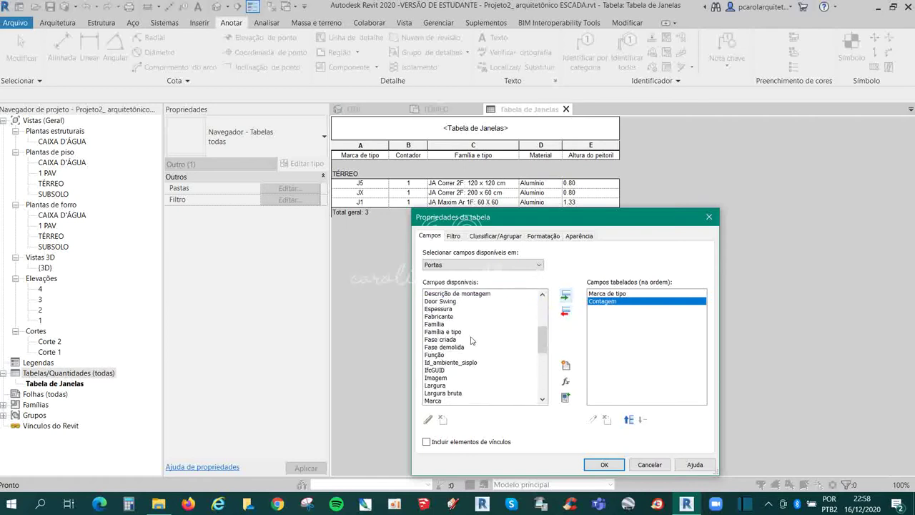
{"action": "left_click", "coordinate": [457, 332]}
{"action": "left_click", "coordinate": [566, 296]}
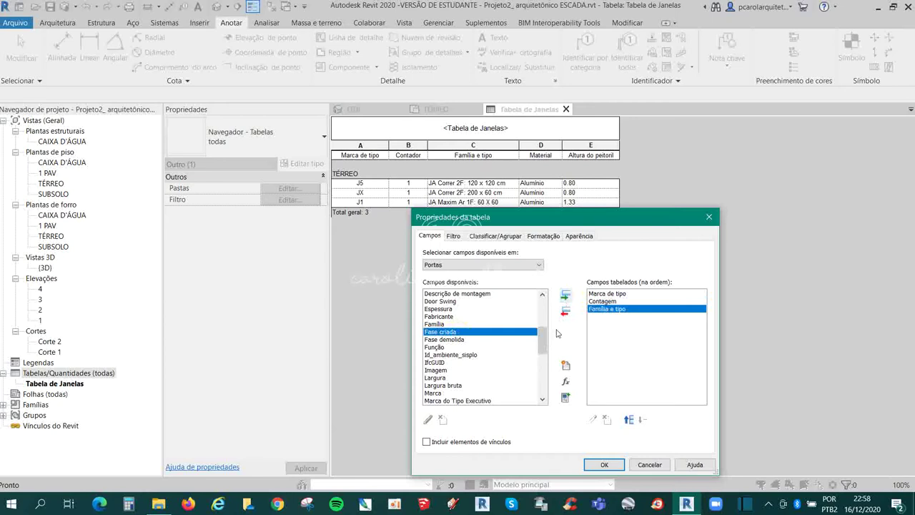
{"action": "mouse_move", "coordinate": [545, 339]}
{"action": "left_mouse_down"}
{"action": "mouse_move", "coordinate": [541, 386]}
{"action": "mouse_move", "coordinate": [533, 353]}
{"action": "left_mouse_up"}
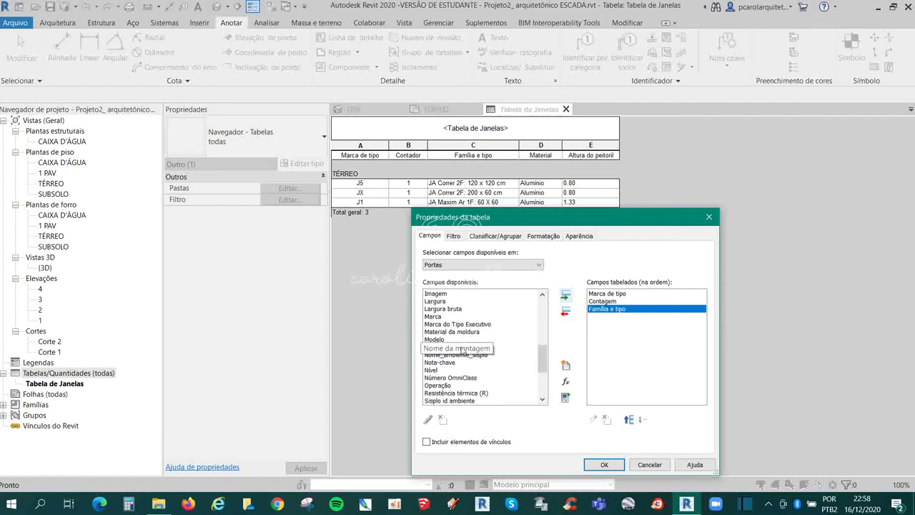
{"action": "left_click_drag", "start_coordinate": [544, 361], "coordinate": [548, 370]}
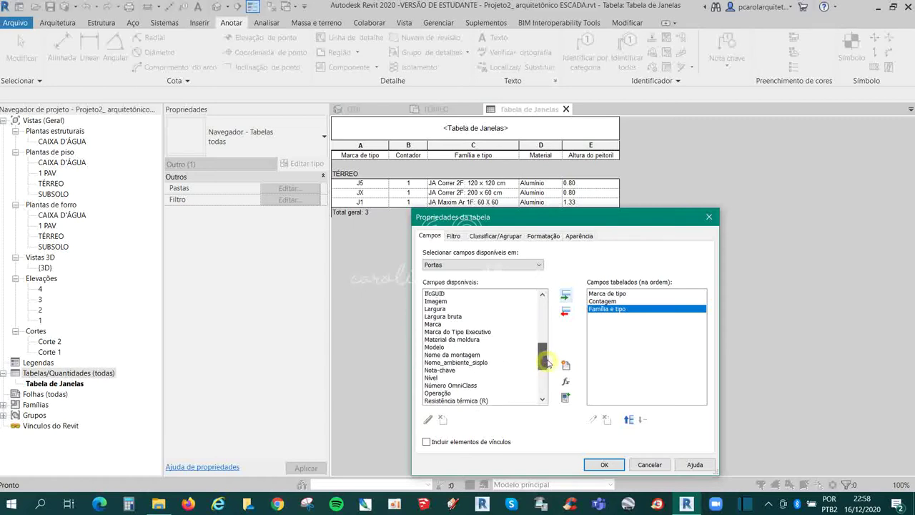
Add Material da moldura and Nível to the fields and create the door schedule
{"action": "left_click_drag", "start_coordinate": [547, 370], "coordinate": [560, 322]}
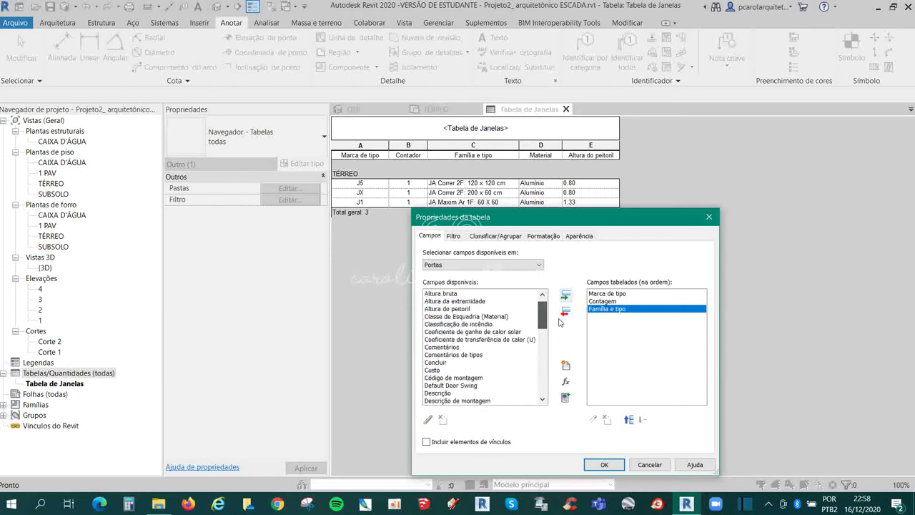
{"action": "mouse_move", "coordinate": [561, 322]}
{"action": "left_mouse_down"}
{"action": "mouse_move", "coordinate": [563, 334]}
{"action": "mouse_move", "coordinate": [564, 311]}
{"action": "left_mouse_up"}
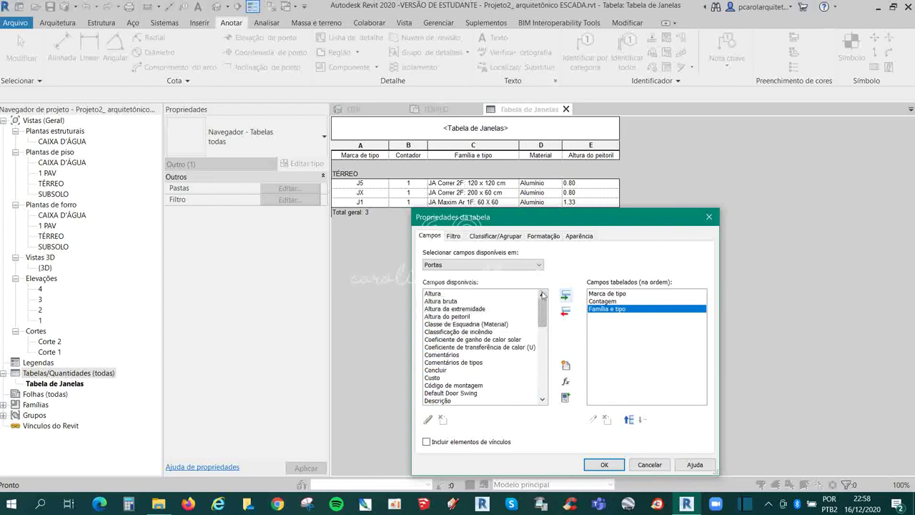
{"action": "left_click_drag", "start_coordinate": [542, 314], "coordinate": [549, 355]}
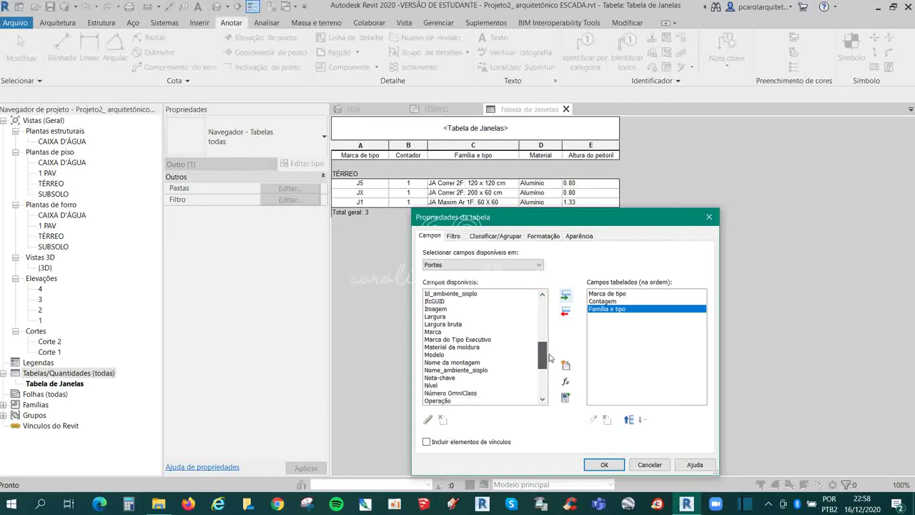
{"action": "left_click_drag", "start_coordinate": [549, 356], "coordinate": [550, 361]}
{"action": "left_click", "coordinate": [478, 333]}
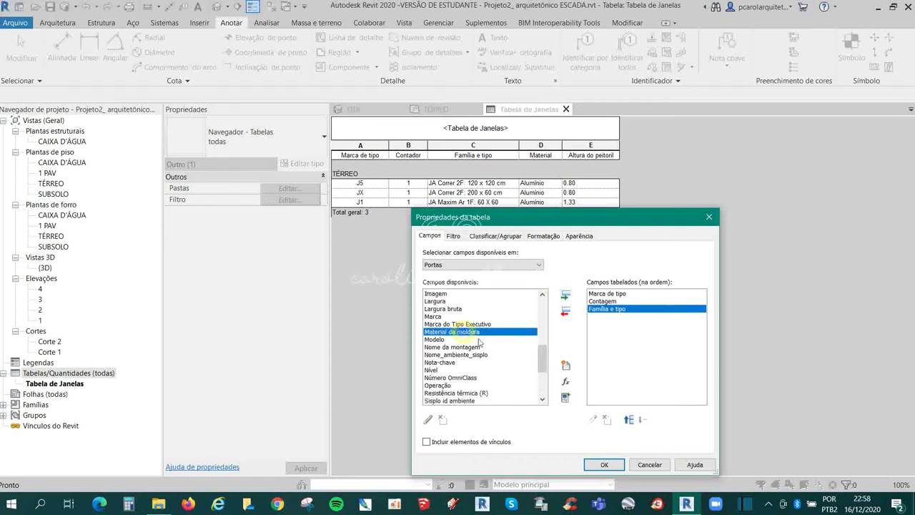
{"action": "left_click", "coordinate": [565, 297]}
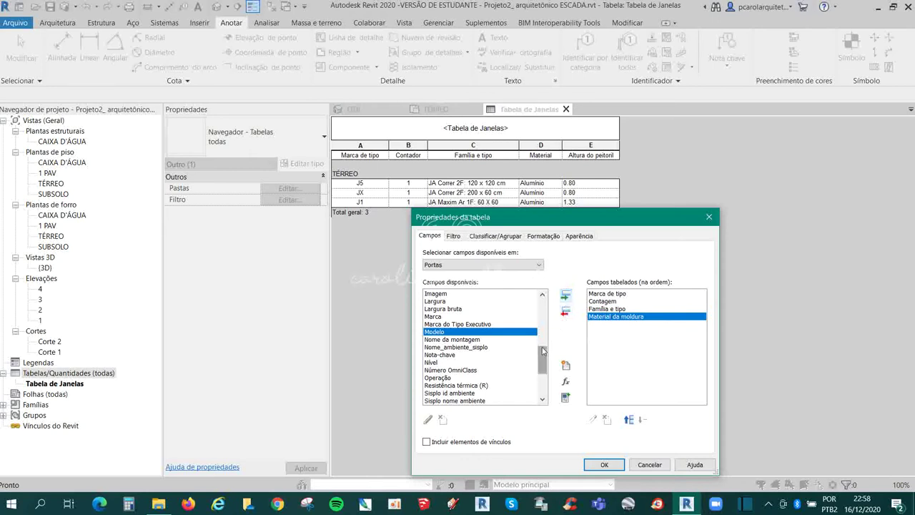
{"action": "left_click_drag", "start_coordinate": [542, 352], "coordinate": [546, 356]}
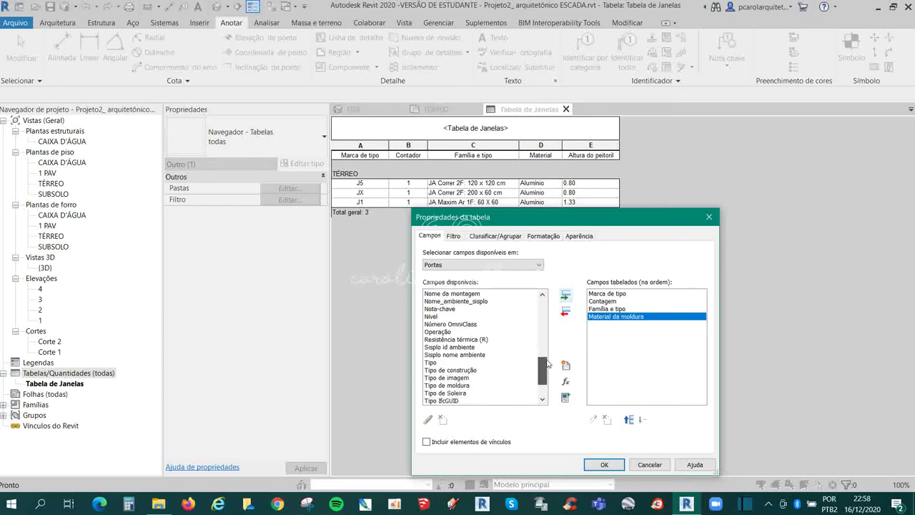
{"action": "left_click", "coordinate": [433, 332]}
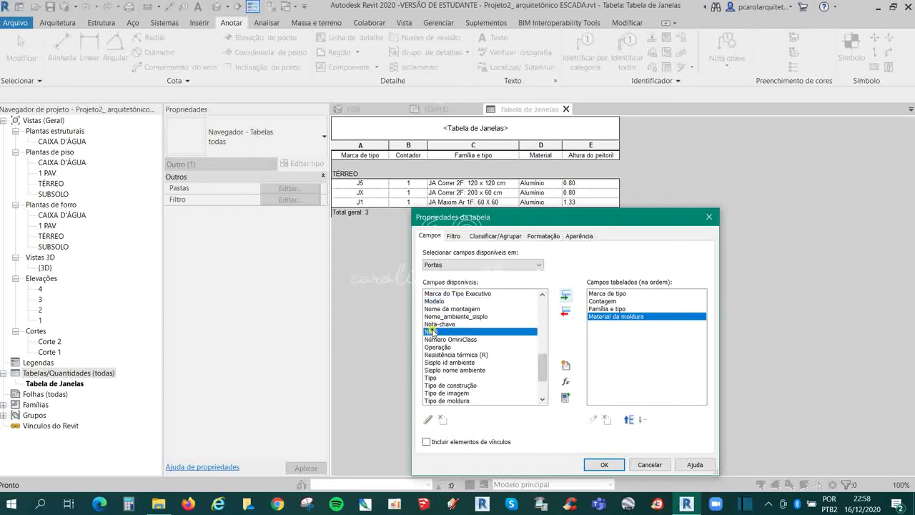
{"action": "left_click", "coordinate": [564, 296]}
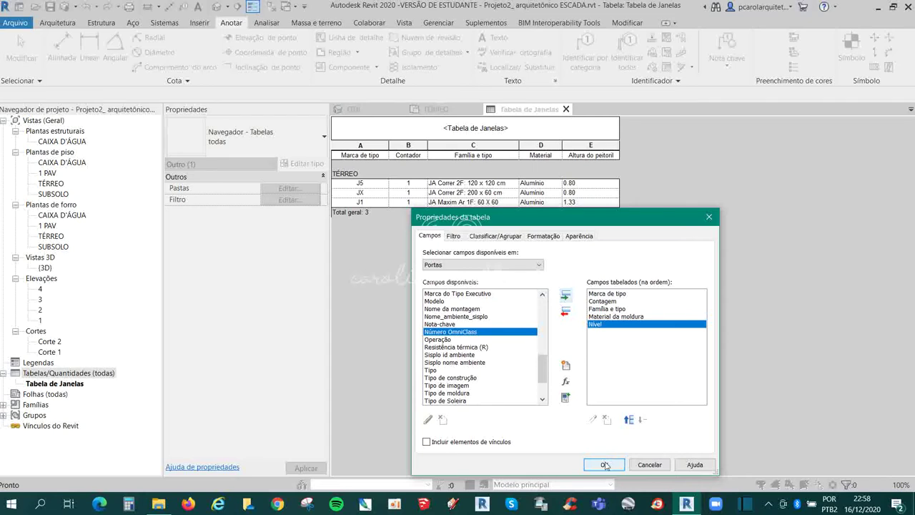
{"action": "left_click", "coordinate": [610, 461]}
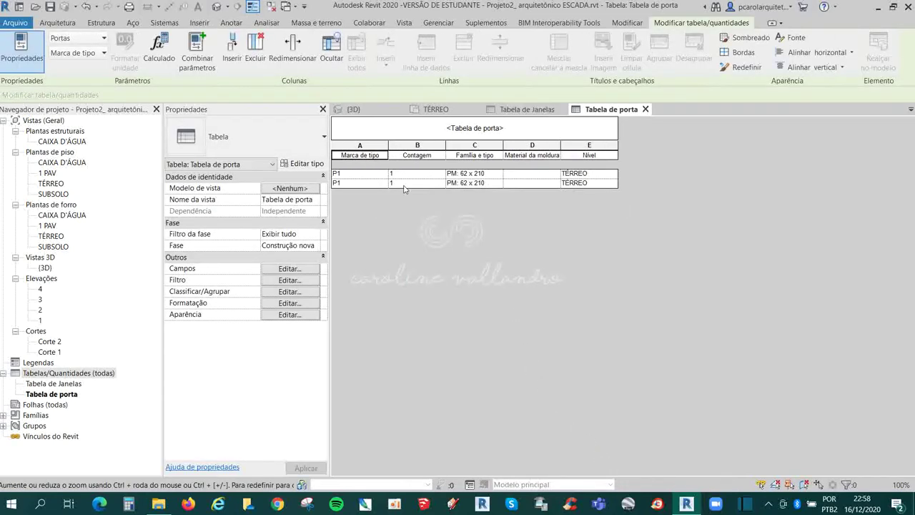
In the TÉRREO plan, place a PA2F Correr 180 x 210 cm sliding door in the interior wall
{"action": "left_click", "coordinate": [433, 109]}
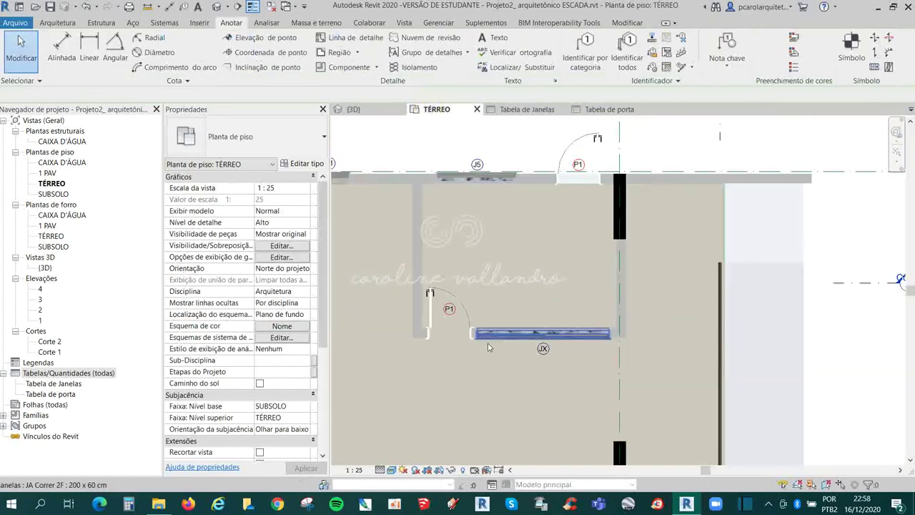
{"action": "scroll", "coordinate": [488, 348], "scroll_direction": "down", "scroll_amount": 2}
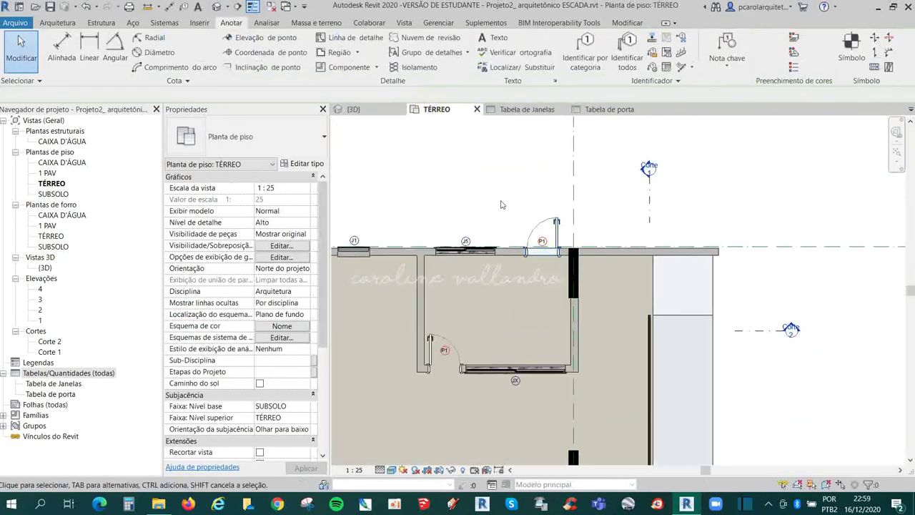
{"action": "left_click", "coordinate": [64, 22]}
{"action": "left_click", "coordinate": [91, 47]}
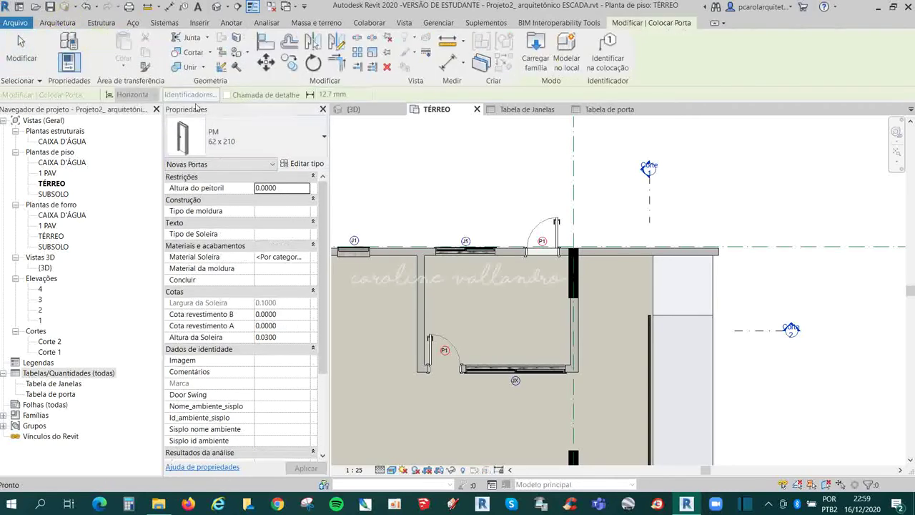
{"action": "left_click", "coordinate": [269, 139]}
{"action": "scroll", "coordinate": [293, 243], "scroll_direction": "up", "scroll_amount": 3}
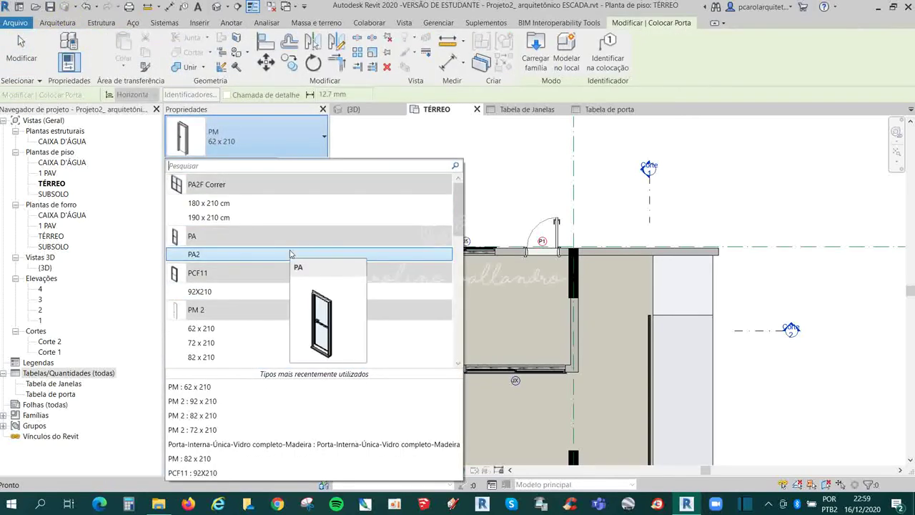
{"action": "mouse_move", "coordinate": [209, 203]}
{"action": "left_click", "coordinate": [284, 204]}
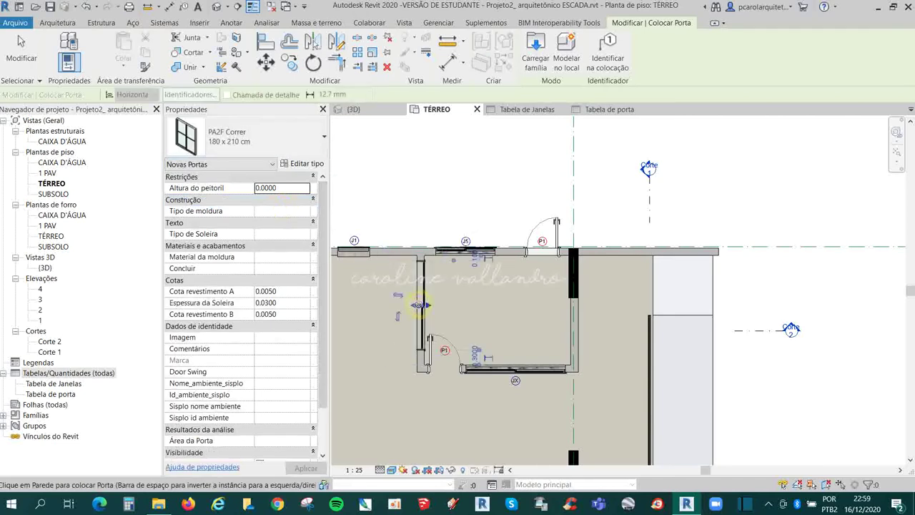
{"action": "left_click", "coordinate": [399, 296]}
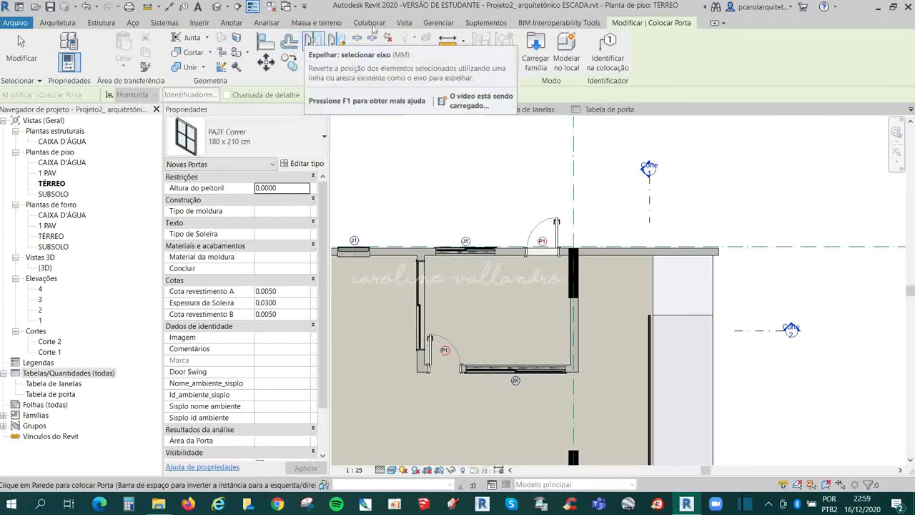
{"action": "left_click", "coordinate": [230, 22]}
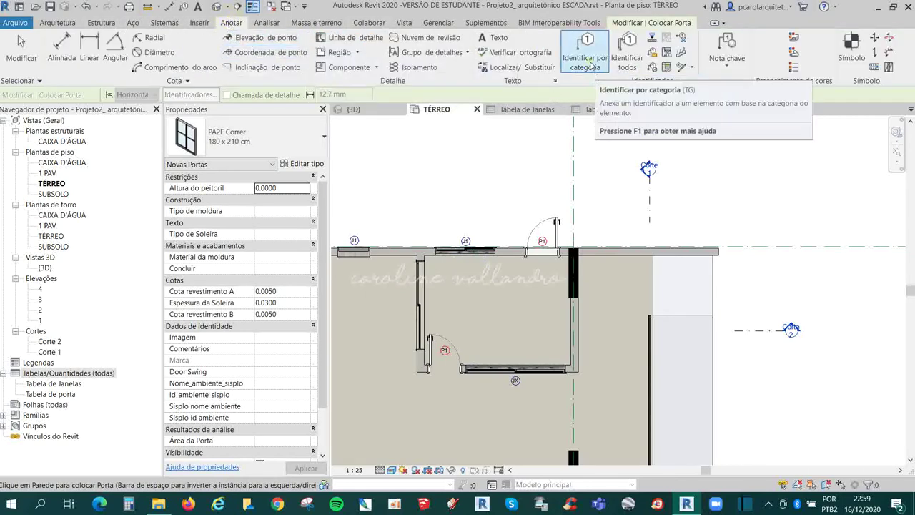
Tag the new sliding door by category, declining the wall tag load prompt
{"action": "left_click", "coordinate": [585, 51]}
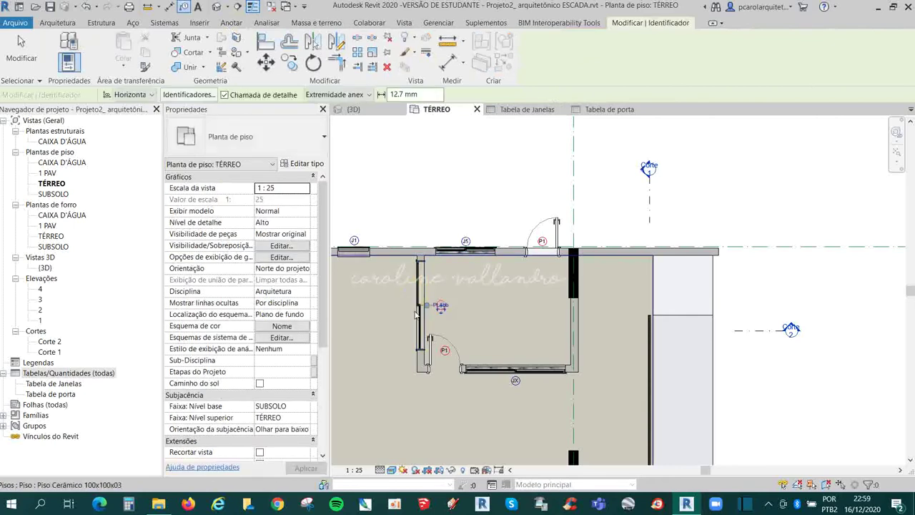
{"action": "scroll", "coordinate": [415, 295], "scroll_direction": "up", "scroll_amount": 3}
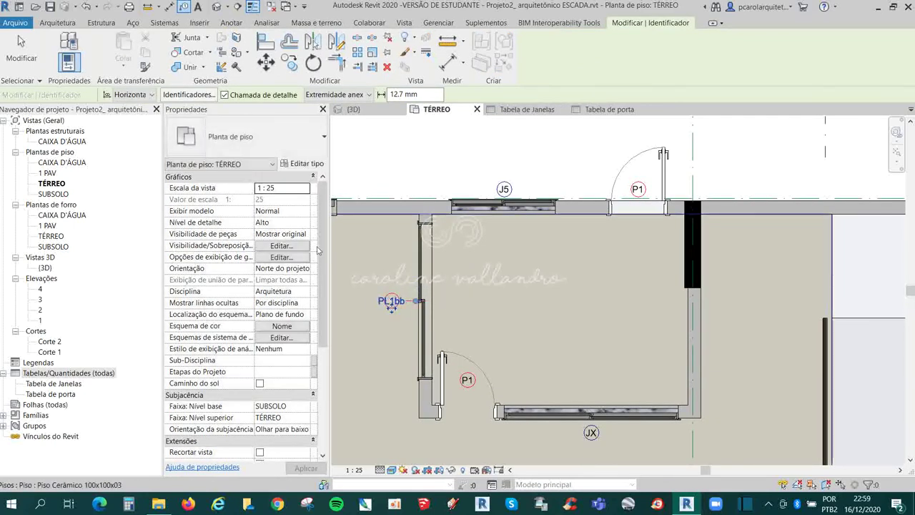
{"action": "left_click", "coordinate": [390, 301]}
{"action": "left_click", "coordinate": [422, 260]}
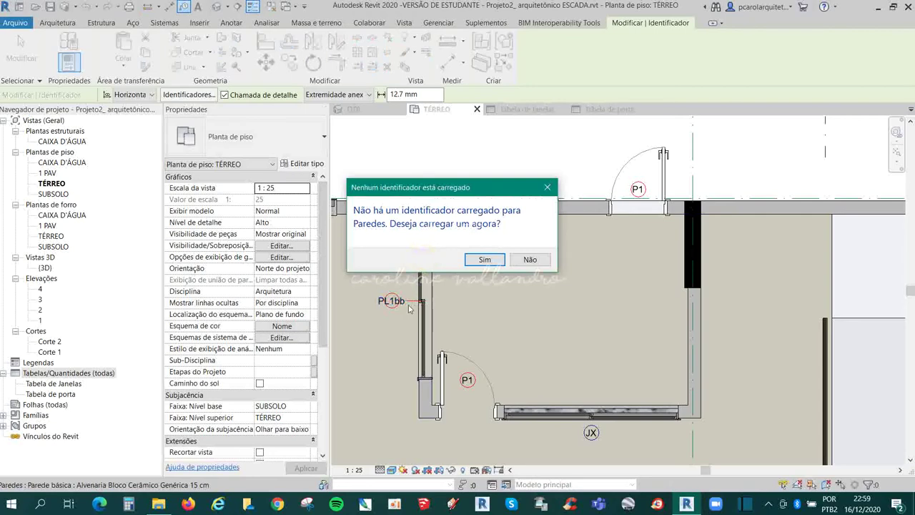
{"action": "key", "text": "Escape"}
Turn off the leader line on the PL1bb door tag
{"action": "scroll", "coordinate": [394, 305], "scroll_direction": "up", "scroll_amount": 1}
{"action": "scroll", "coordinate": [394, 305], "scroll_direction": "up", "scroll_amount": 2}
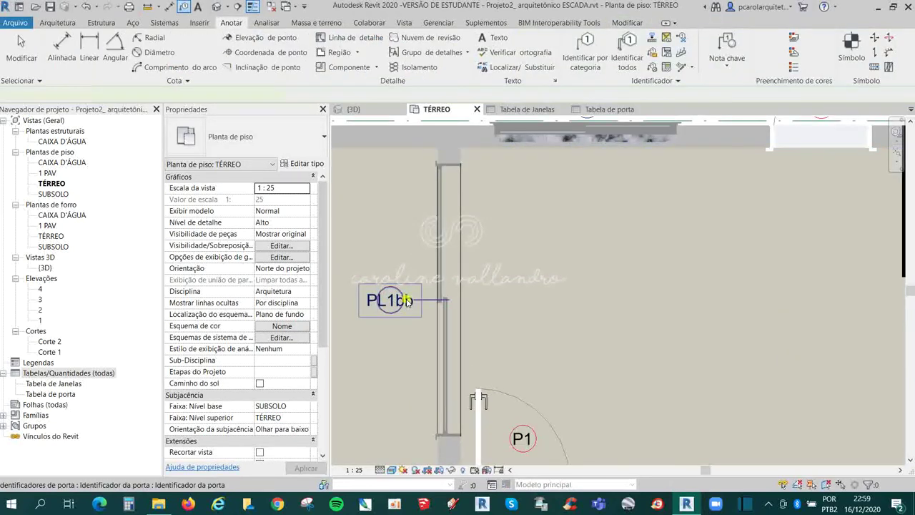
{"action": "left_click", "coordinate": [391, 301]}
{"action": "left_click", "coordinate": [265, 188]}
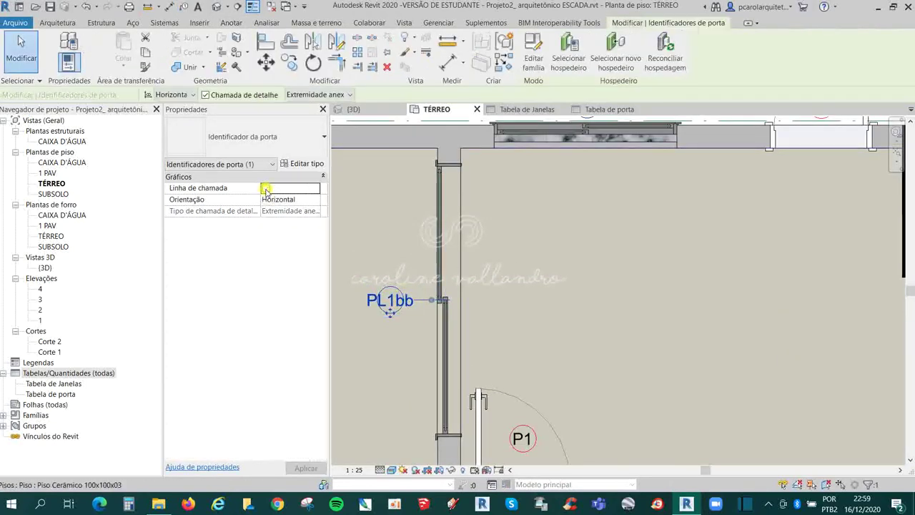
Open the type properties of the new sliding door
{"action": "left_click", "coordinate": [551, 316]}
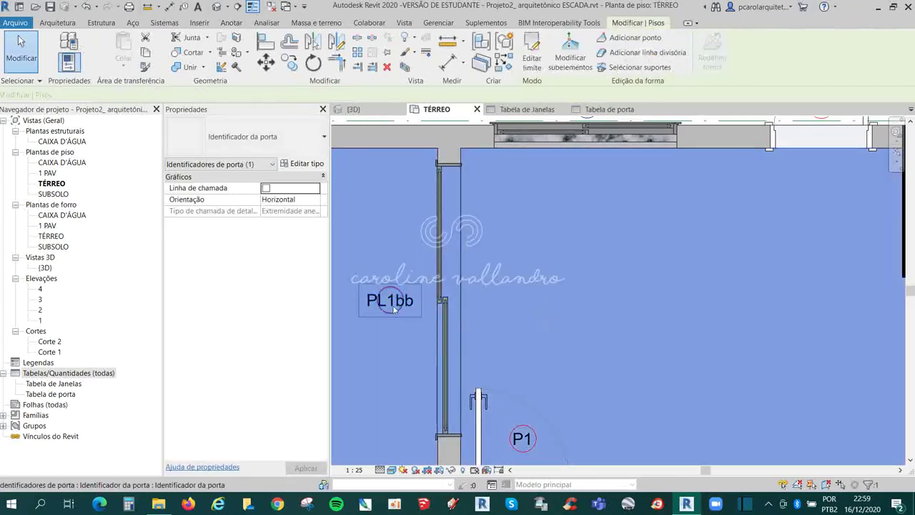
{"action": "left_click", "coordinate": [449, 315]}
{"action": "left_click", "coordinate": [307, 163]}
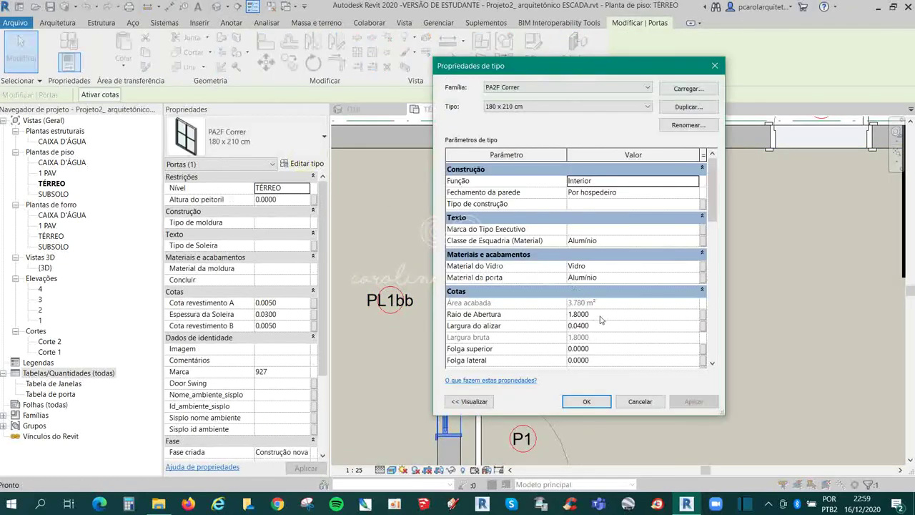
Set the sliding door's type mark to PV
{"action": "scroll", "coordinate": [601, 320], "scroll_direction": "down", "scroll_amount": 1}
{"action": "scroll", "coordinate": [600, 320], "scroll_direction": "down", "scroll_amount": 4}
{"action": "scroll", "coordinate": [599, 320], "scroll_direction": "down", "scroll_amount": 4}
{"action": "scroll", "coordinate": [596, 321], "scroll_direction": "down", "scroll_amount": 3}
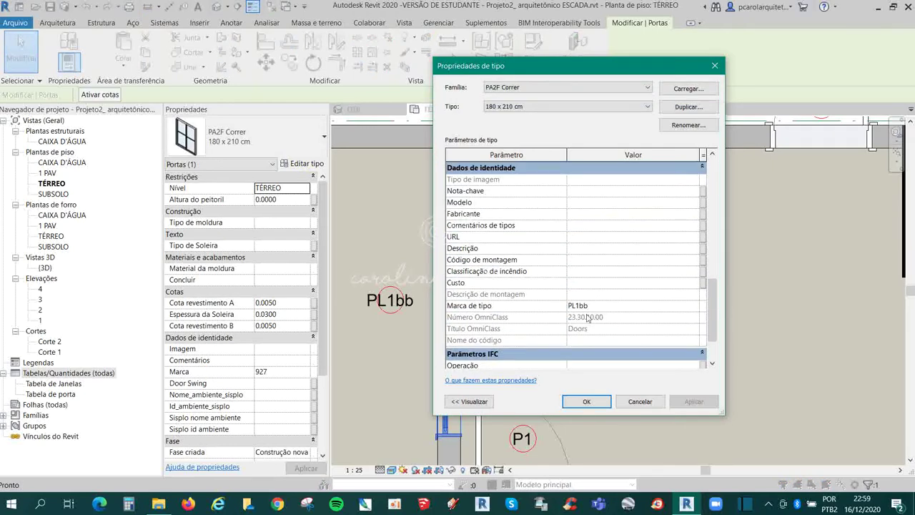
{"action": "left_click", "coordinate": [591, 306]}
{"action": "type", "text": "P"}
{"action": "left_click", "coordinate": [585, 401]}
Move the PV tag to sit beside the sliding door
{"action": "left_click", "coordinate": [569, 341]}
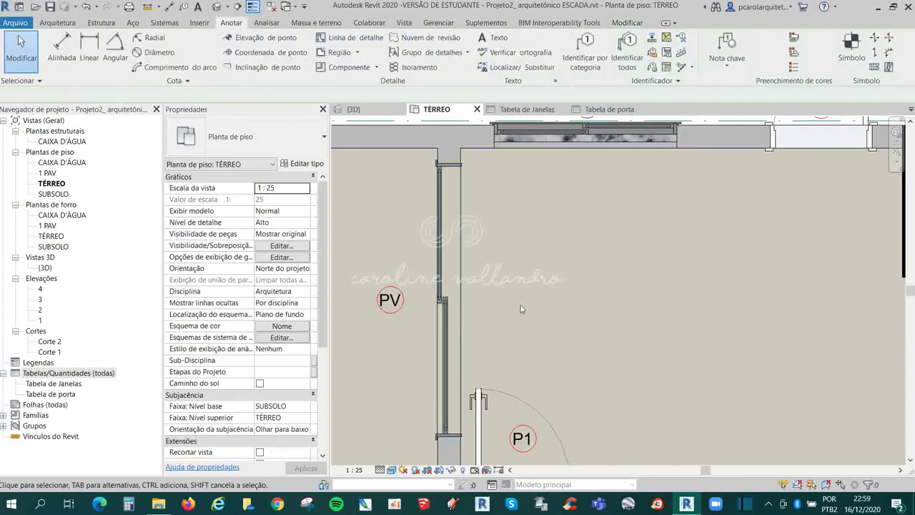
{"action": "scroll", "coordinate": [521, 309], "scroll_direction": "down", "scroll_amount": 3}
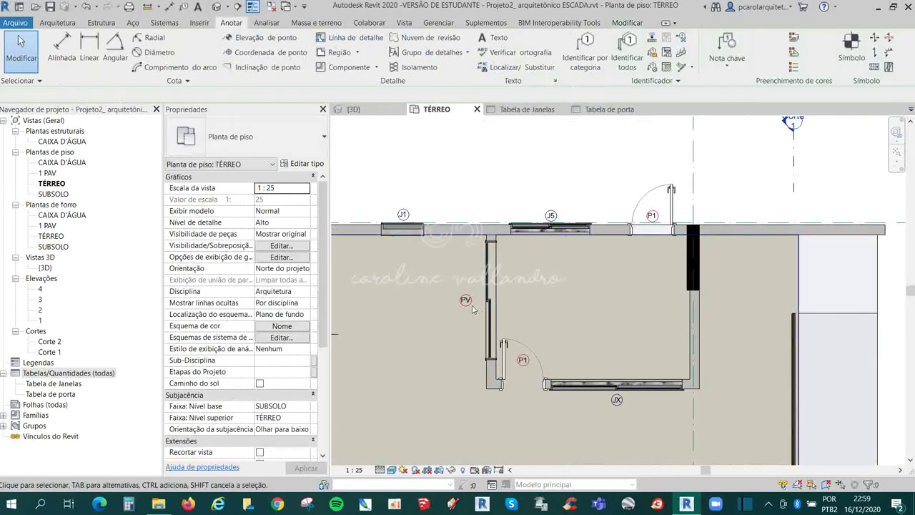
{"action": "left_click", "coordinate": [472, 309]}
{"action": "key", "text": "Escape"}
{"action": "scroll", "coordinate": [468, 304], "scroll_direction": "up", "scroll_amount": 2}
{"action": "left_click", "coordinate": [465, 302]}
{"action": "key", "text": "Escape"}
{"action": "left_click", "coordinate": [462, 299]}
{"action": "left_click_drag", "start_coordinate": [463, 301], "coordinate": [481, 318]}
{"action": "key", "text": "Escape"}
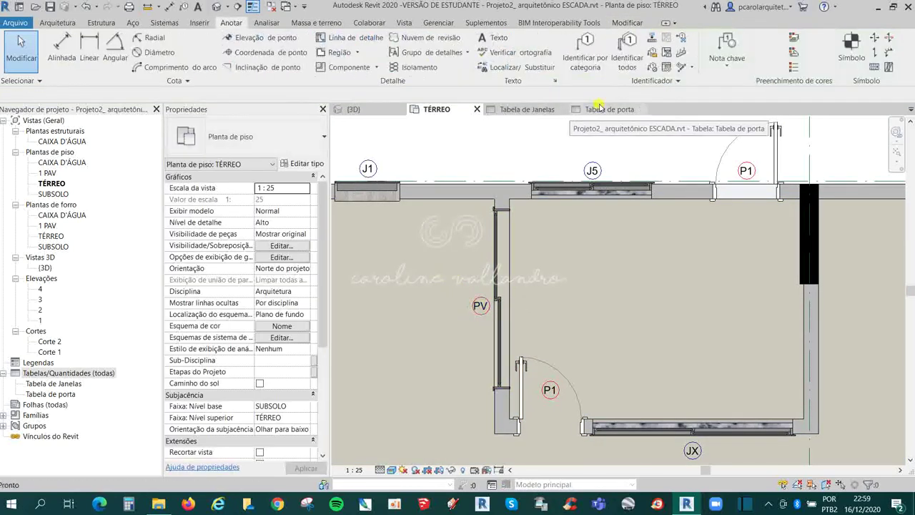
{"action": "left_click", "coordinate": [599, 109]}
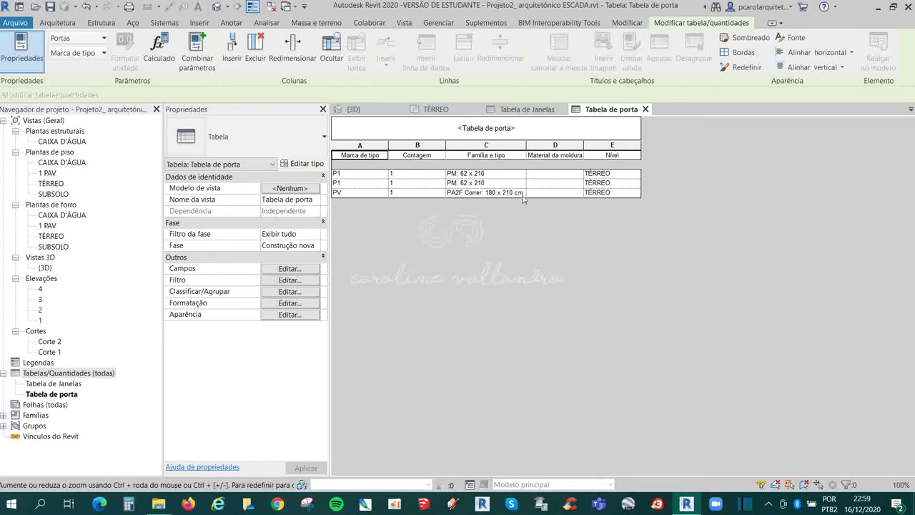
Widen the Material da moldura column in the door schedule
{"action": "left_click_drag", "start_coordinate": [583, 146], "coordinate": [632, 145]}
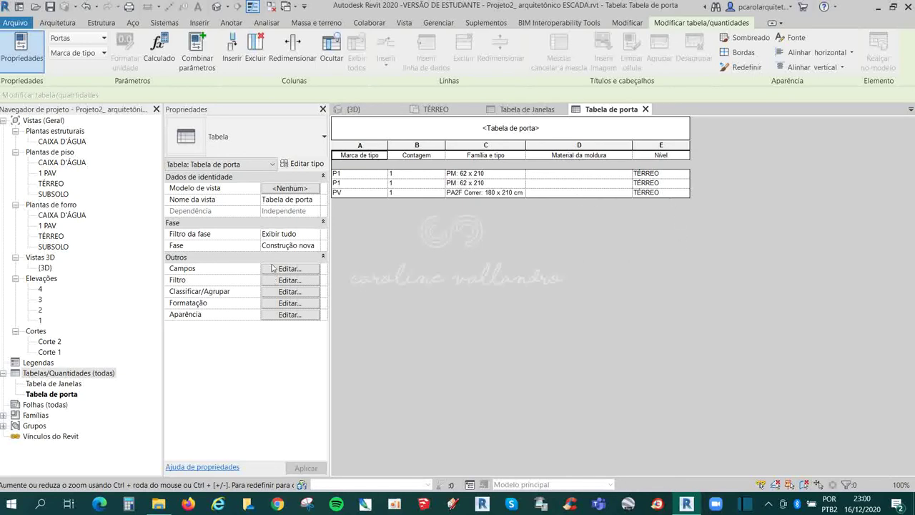
{"action": "left_click", "coordinate": [280, 271]}
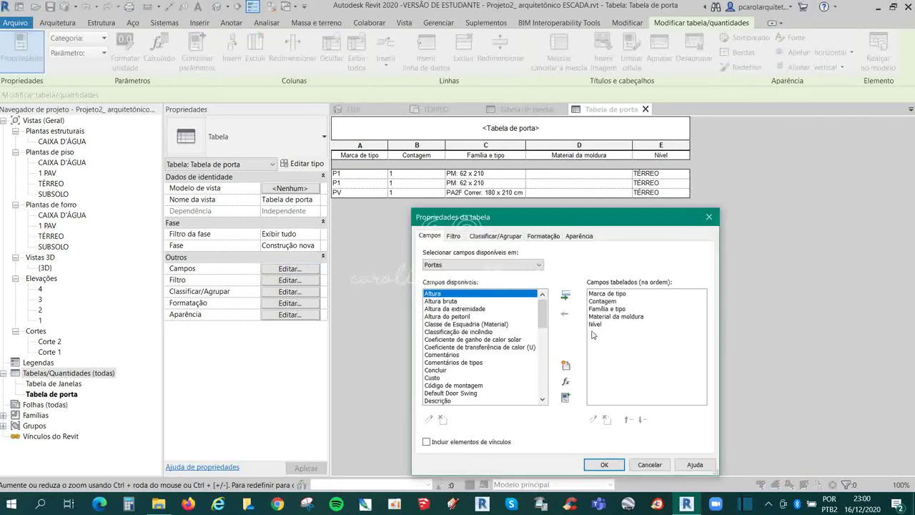
Replace the Material da moldura field with Tipo de moldura in the schedule
{"action": "left_click", "coordinate": [612, 316]}
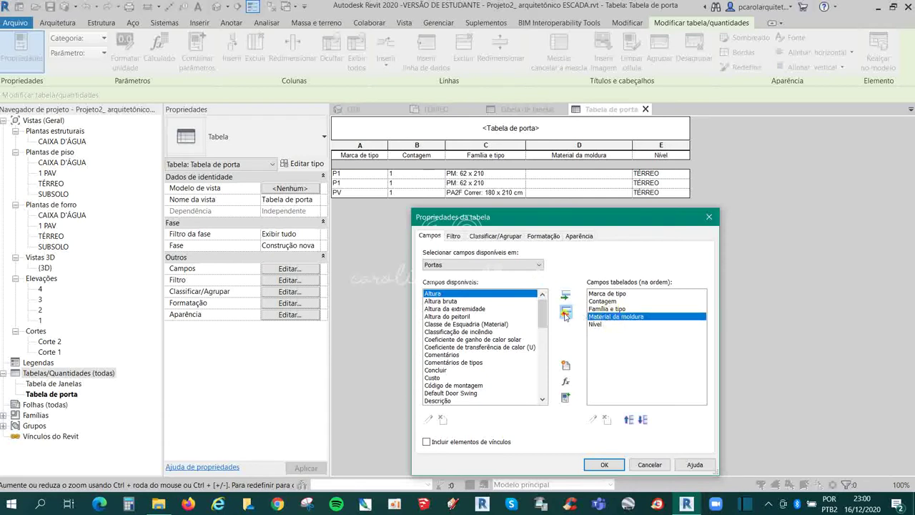
{"action": "left_click", "coordinate": [565, 312]}
{"action": "left_click_drag", "start_coordinate": [541, 348], "coordinate": [549, 389]}
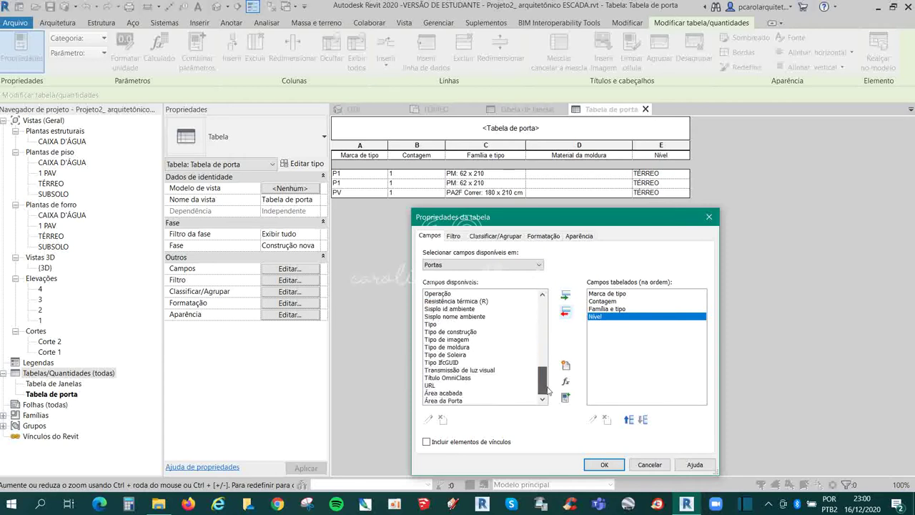
{"action": "left_click", "coordinate": [447, 348]}
{"action": "left_click", "coordinate": [567, 298]}
{"action": "left_click", "coordinate": [604, 465]}
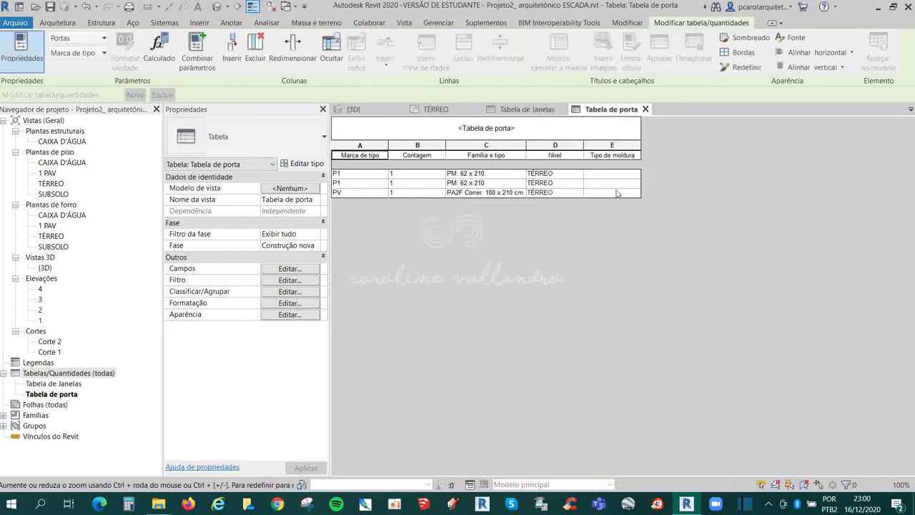
Swap the Tipo de moldura field for Tipo de Soleira in the schedule
{"action": "left_click", "coordinate": [290, 269]}
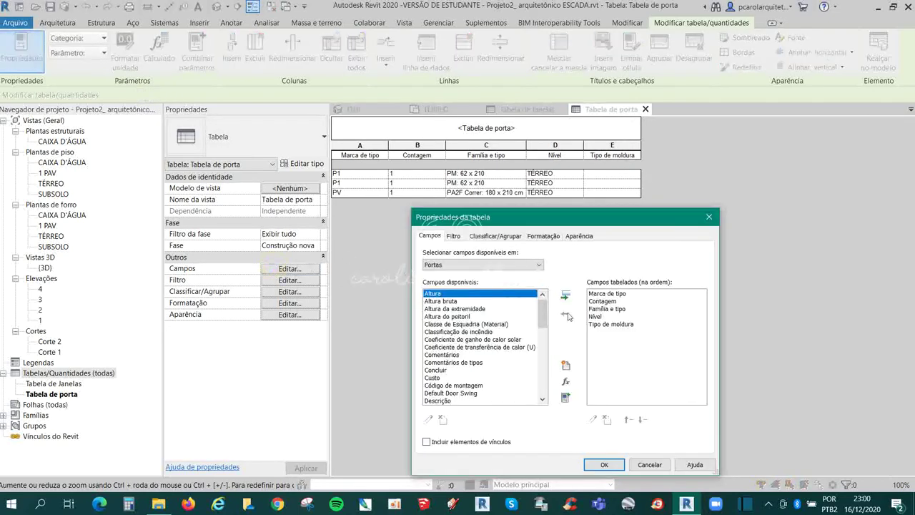
{"action": "left_click", "coordinate": [611, 324]}
{"action": "left_click", "coordinate": [567, 313]}
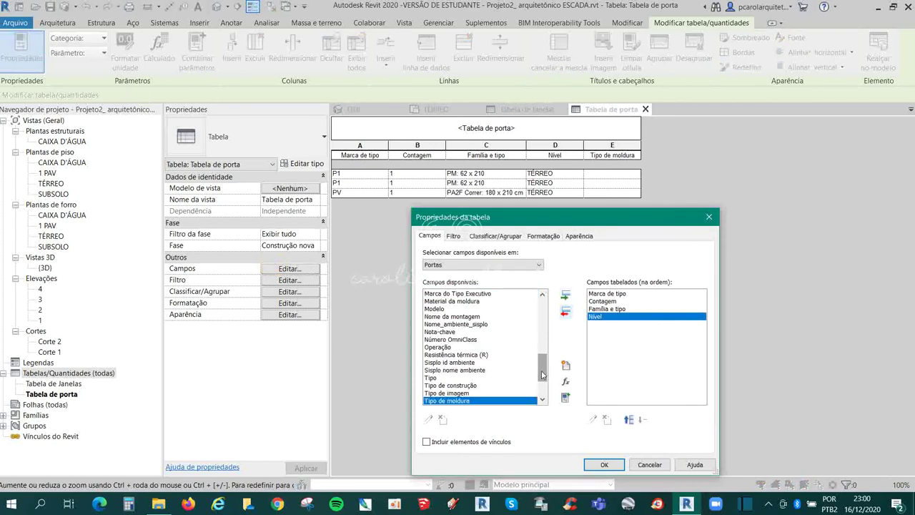
{"action": "left_click_drag", "start_coordinate": [542, 375], "coordinate": [543, 390]}
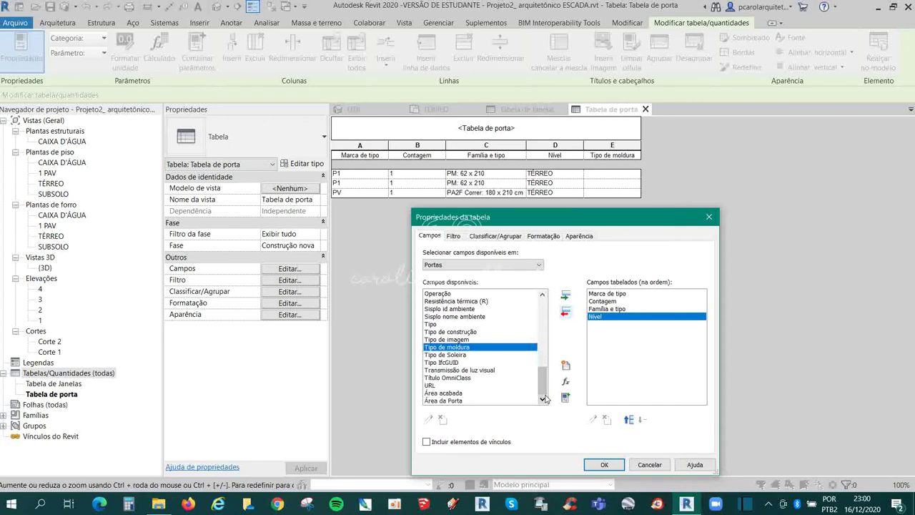
{"action": "left_click", "coordinate": [461, 356]}
{"action": "left_click", "coordinate": [564, 296]}
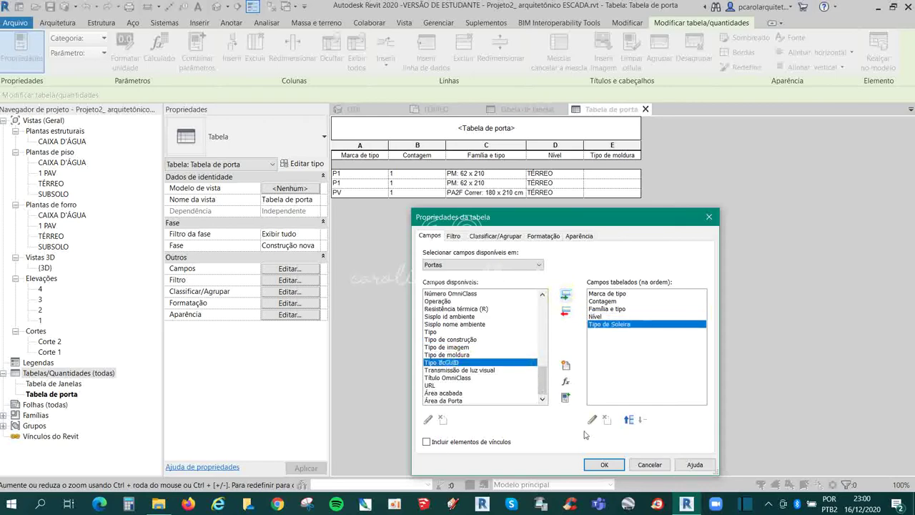
{"action": "left_click", "coordinate": [604, 465]}
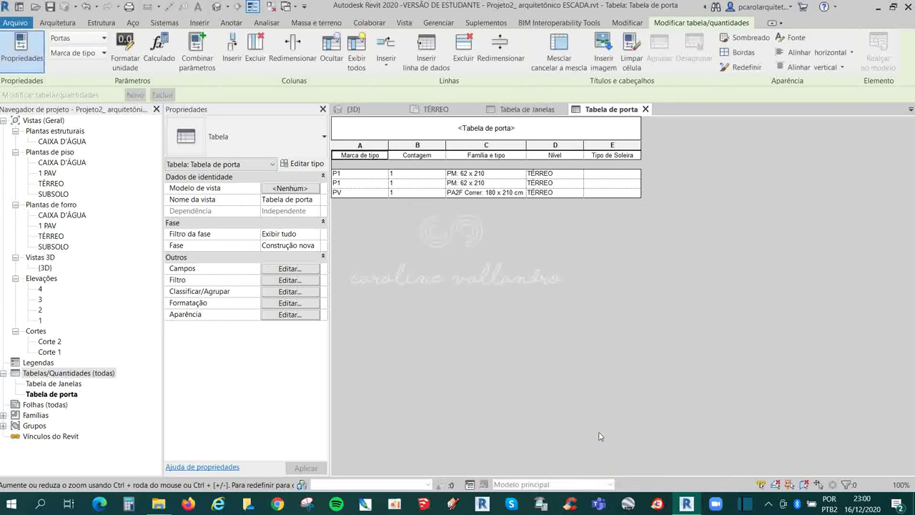
Remove Tipo de Soleira, leaving type mark, count, family and type, and level
{"action": "left_click", "coordinate": [290, 269]}
{"action": "left_click", "coordinate": [613, 317]}
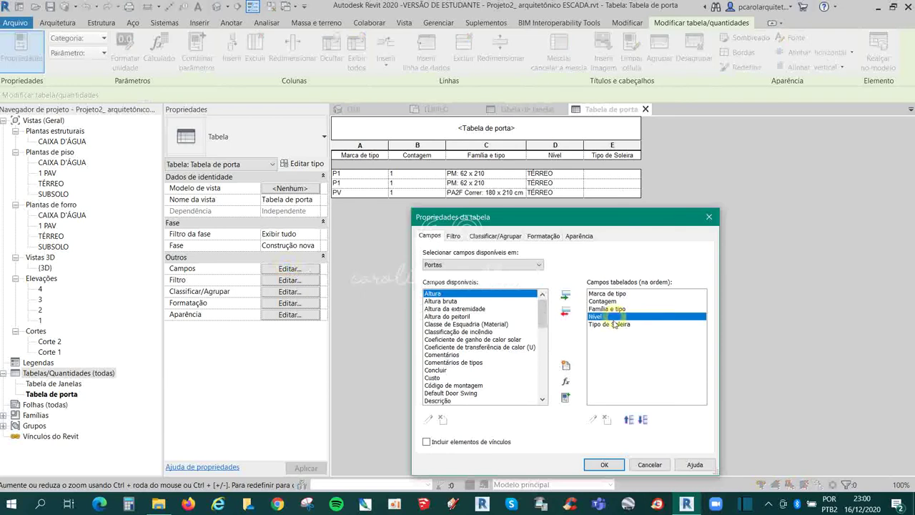
{"action": "left_click", "coordinate": [609, 324]}
{"action": "left_click", "coordinate": [564, 311]}
{"action": "left_click", "coordinate": [604, 464]}
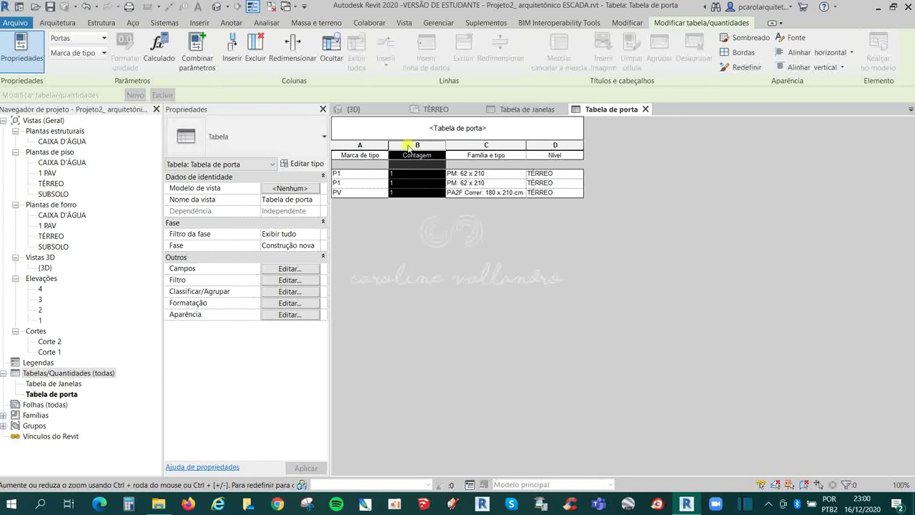
{"action": "left_click_drag", "start_coordinate": [411, 153], "coordinate": [482, 150]}
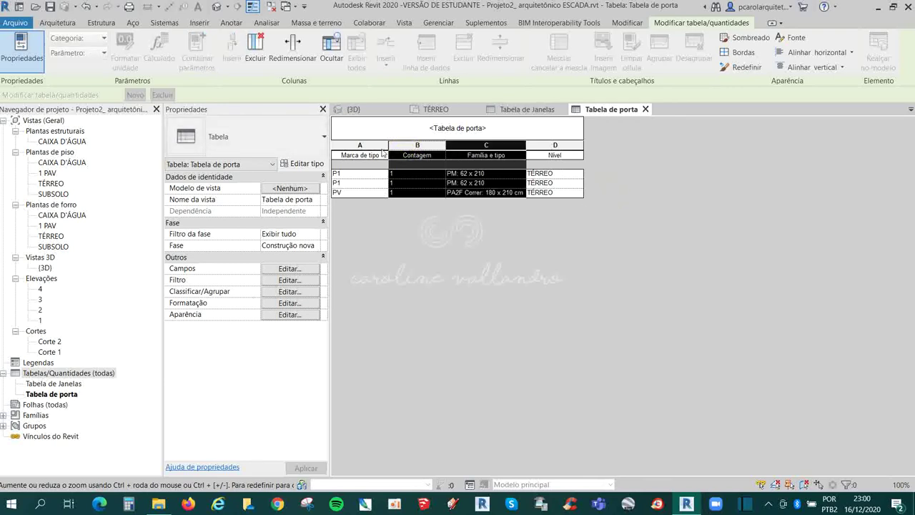
{"action": "left_click", "coordinate": [404, 194]}
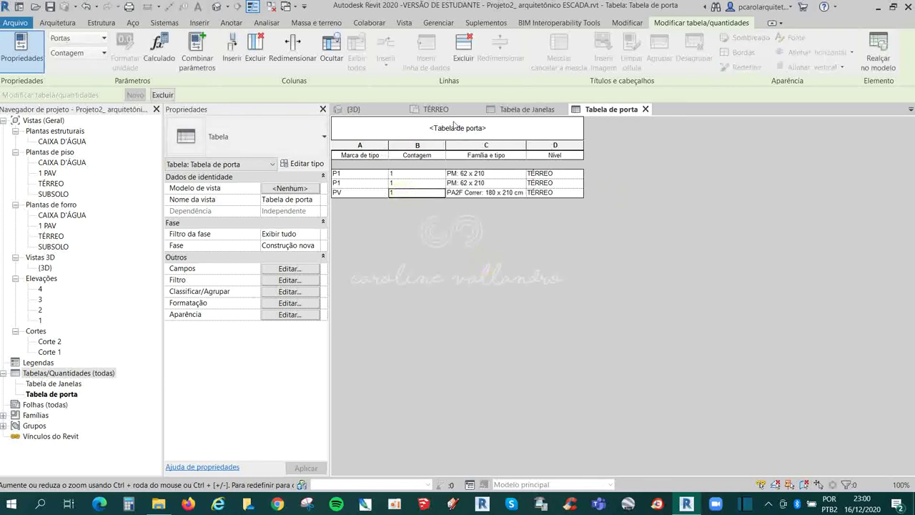
{"action": "left_click", "coordinate": [289, 268]}
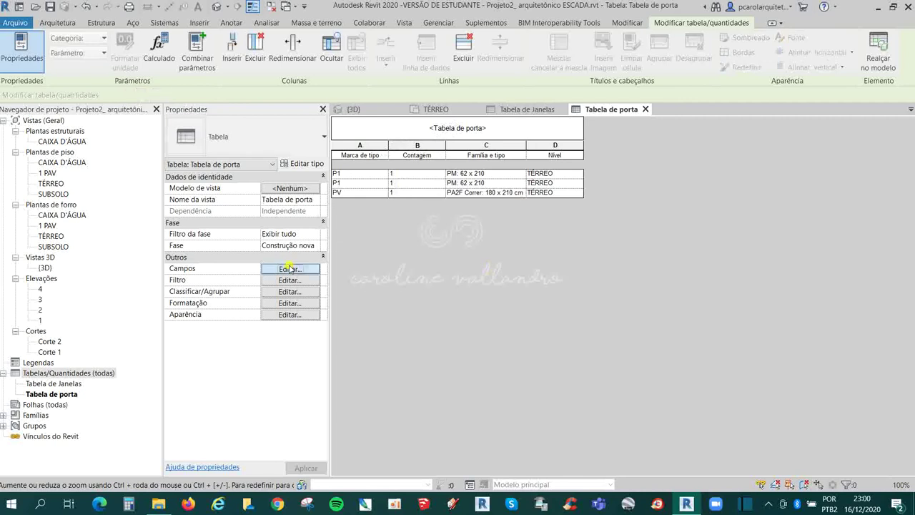
Move the Nível field up three places so it becomes the first column
{"action": "left_click", "coordinate": [599, 316]}
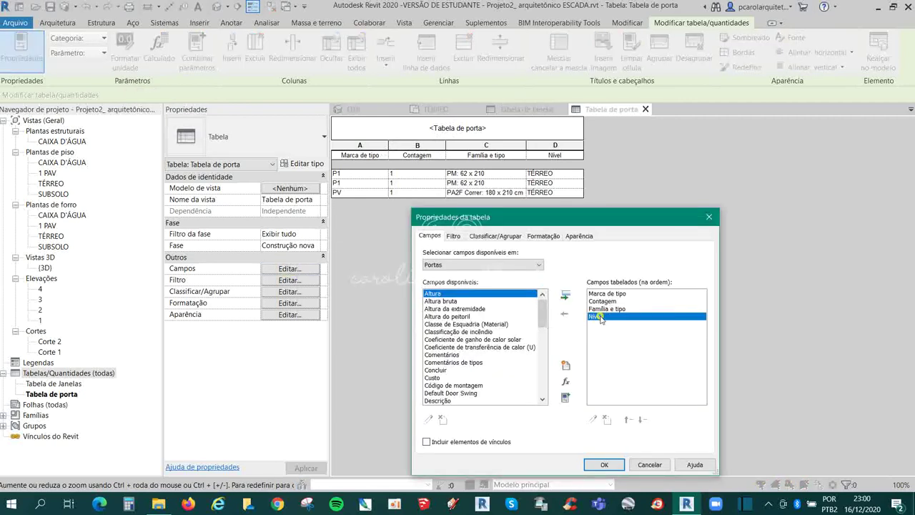
{"action": "left_click", "coordinate": [629, 422]}
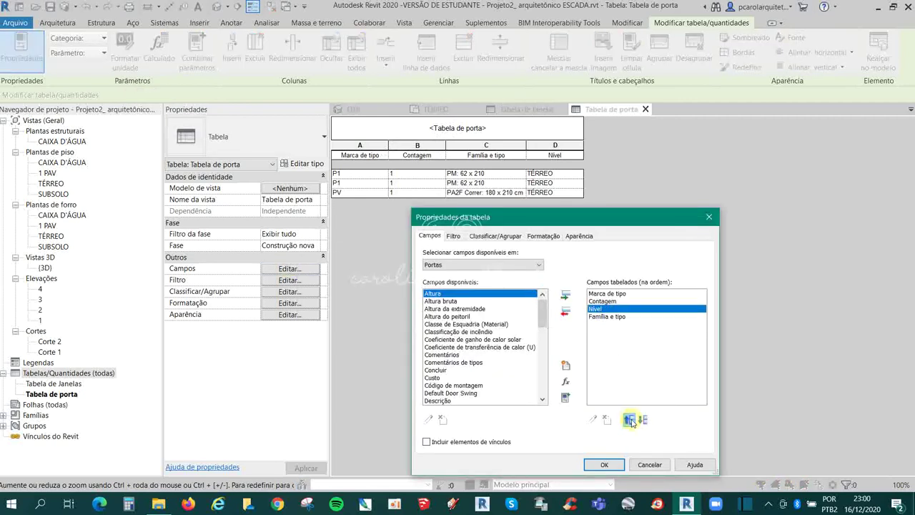
{"action": "left_click", "coordinate": [630, 422]}
{"action": "left_click", "coordinate": [626, 421]}
{"action": "left_click", "coordinate": [605, 464]}
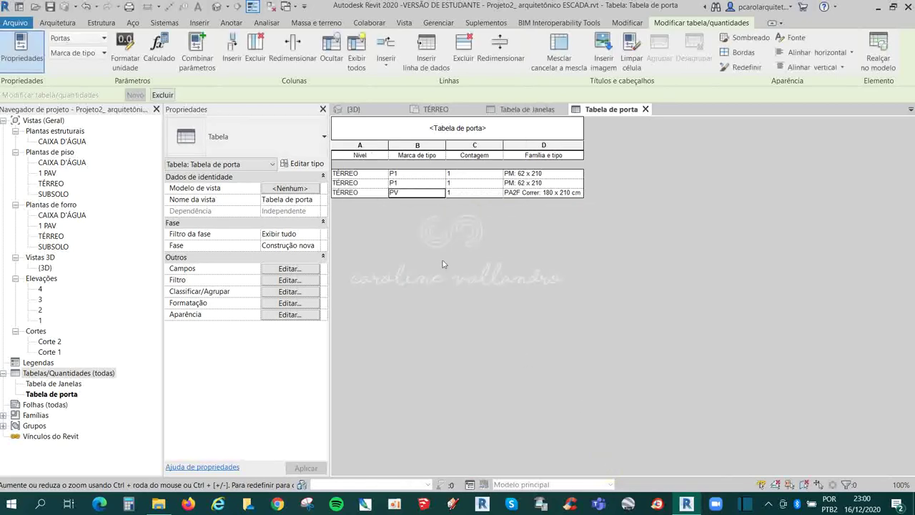
{"action": "left_click", "coordinate": [445, 247]}
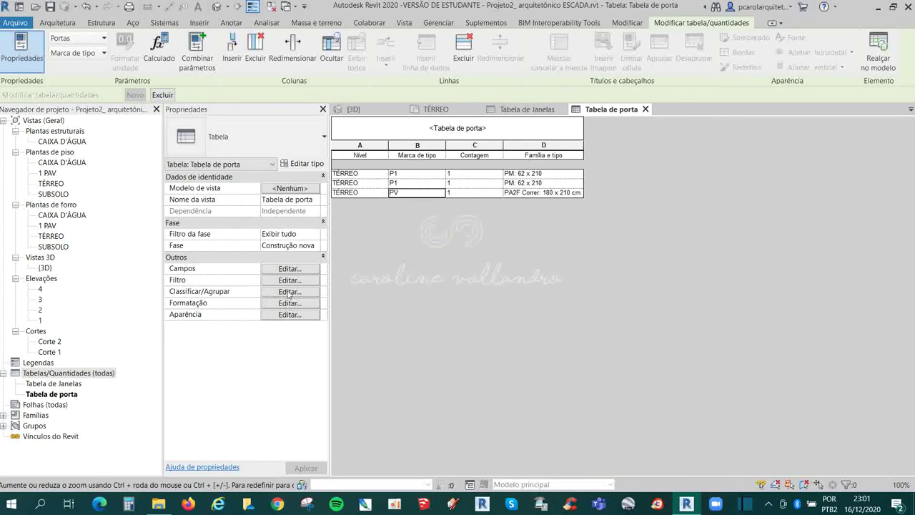
{"action": "left_click", "coordinate": [288, 292]}
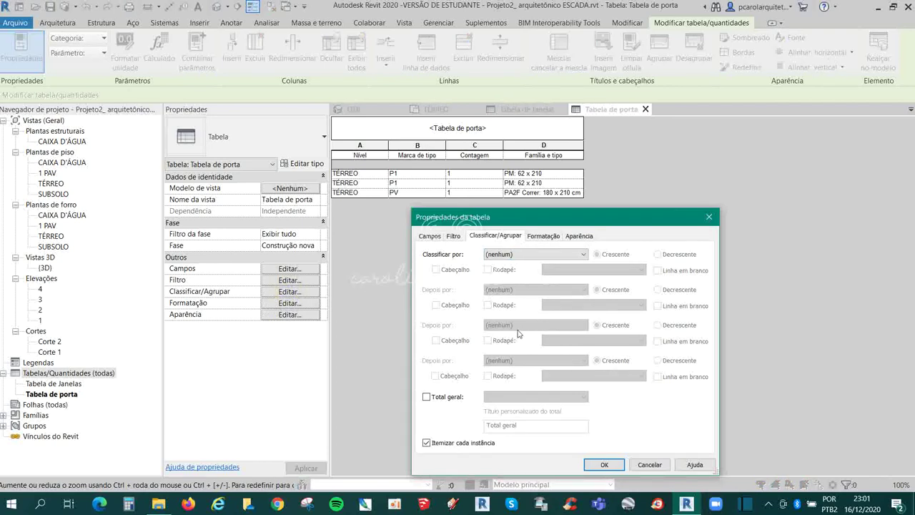
{"action": "left_click", "coordinate": [443, 444]}
{"action": "left_click", "coordinate": [604, 465]}
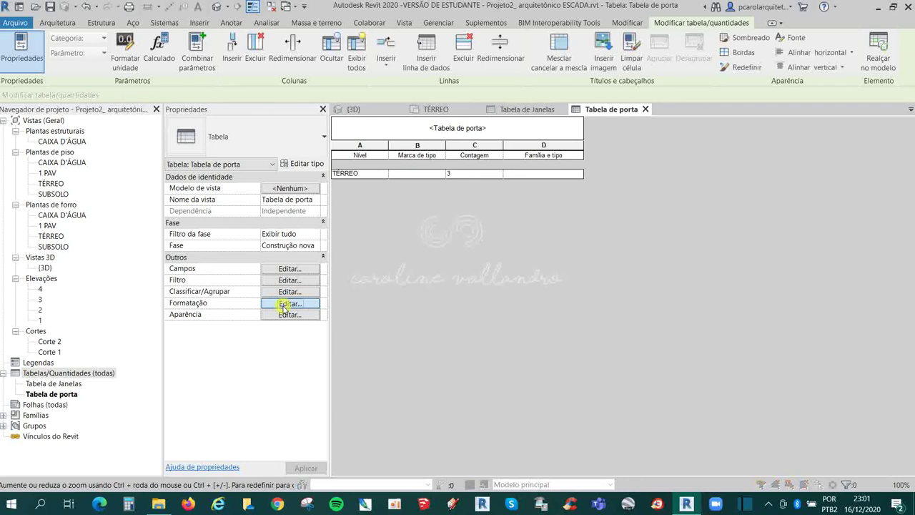
{"action": "left_click", "coordinate": [283, 303]}
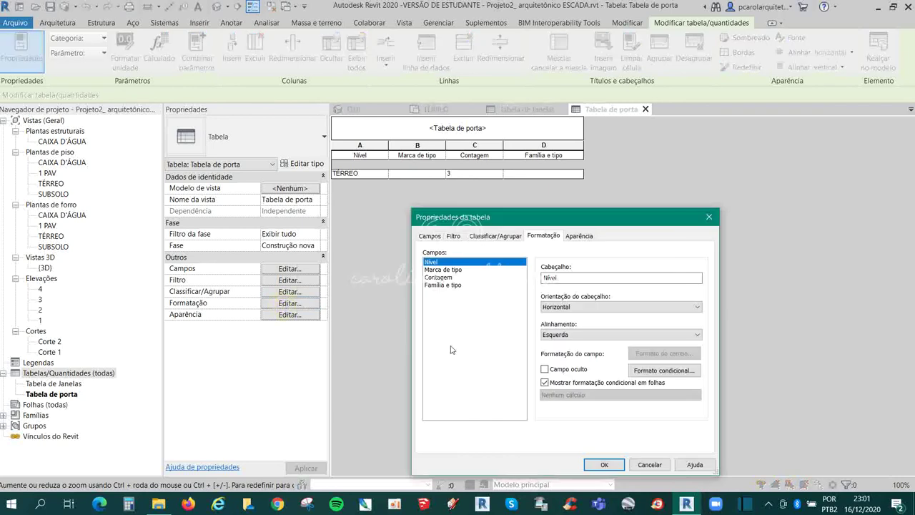
{"action": "left_click", "coordinate": [500, 237]}
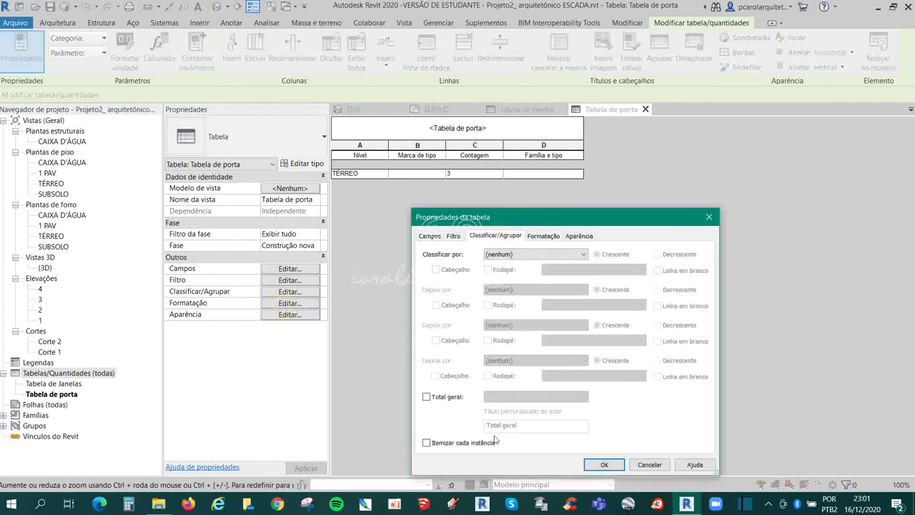
{"action": "left_click", "coordinate": [604, 465]}
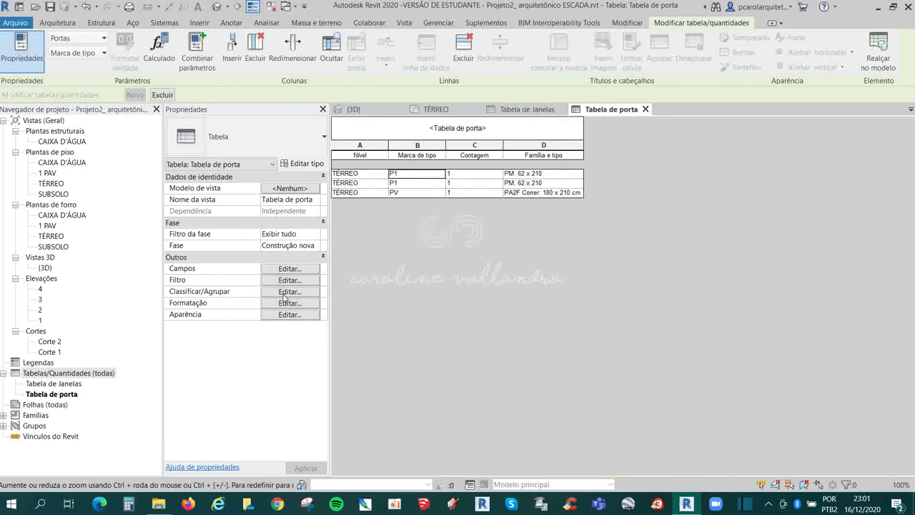
{"action": "left_click", "coordinate": [289, 292]}
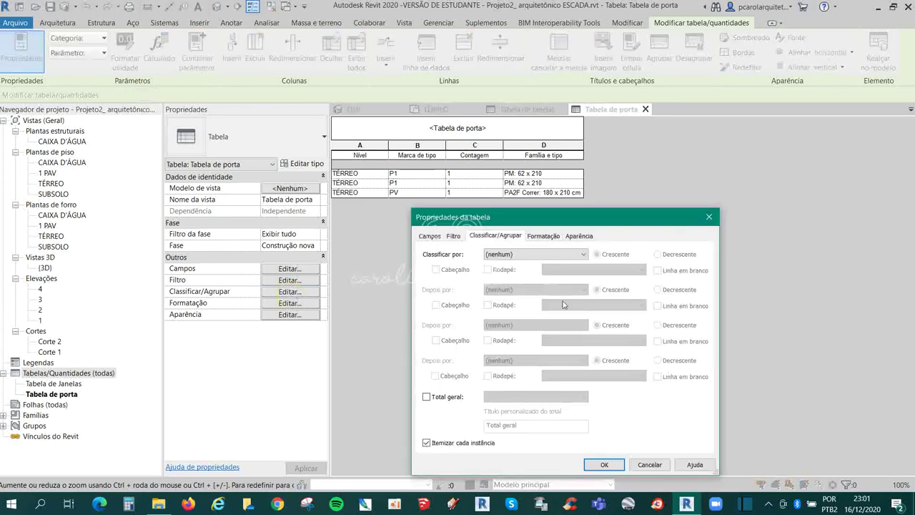
Turn on Total geral in the schedule's sorting and grouping settings
{"action": "left_click", "coordinate": [432, 237]}
{"action": "left_click", "coordinate": [453, 236]}
{"action": "left_click", "coordinate": [476, 236]}
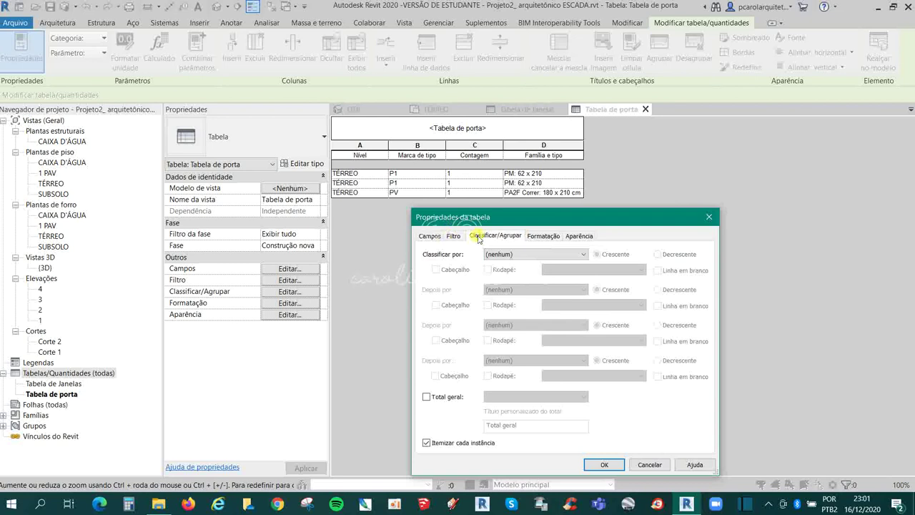
{"action": "left_click", "coordinate": [429, 399]}
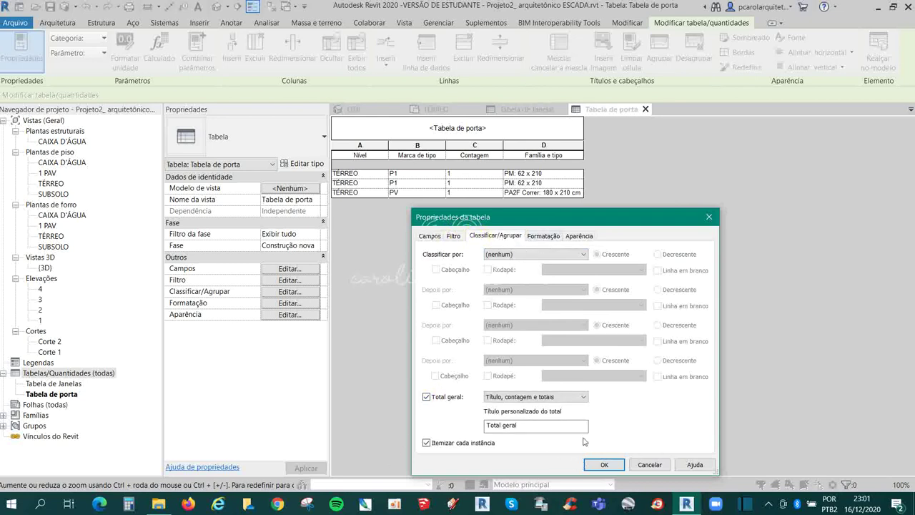
Set Contagem to calculate totals, giving a Total geral row of 3
{"action": "left_click", "coordinate": [543, 236]}
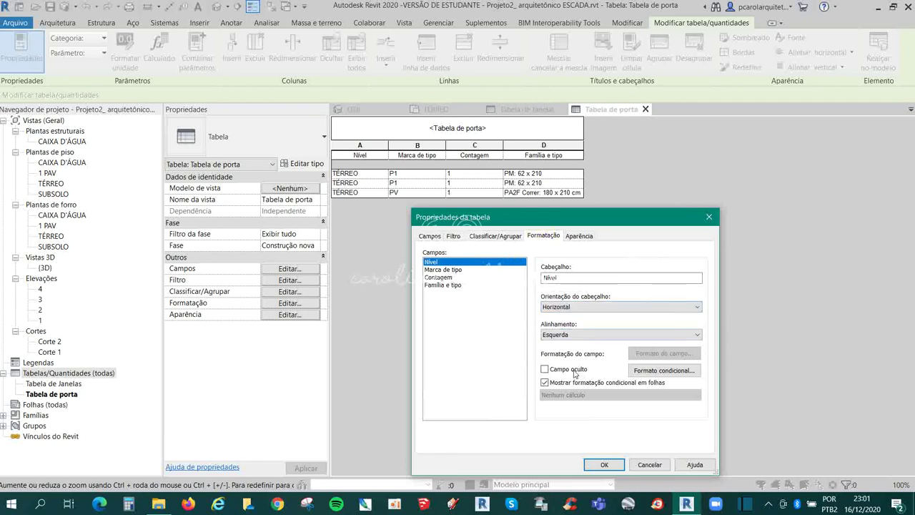
{"action": "left_click", "coordinate": [439, 277]}
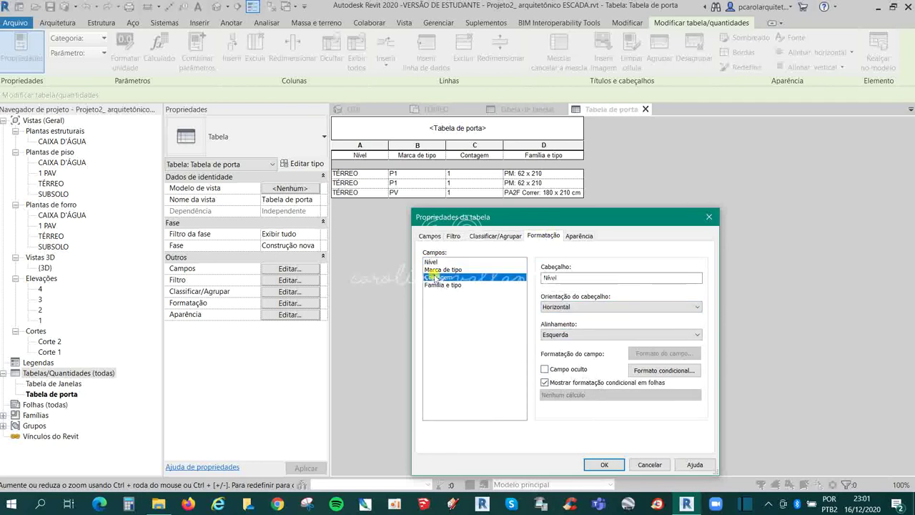
{"action": "left_click", "coordinate": [604, 395]}
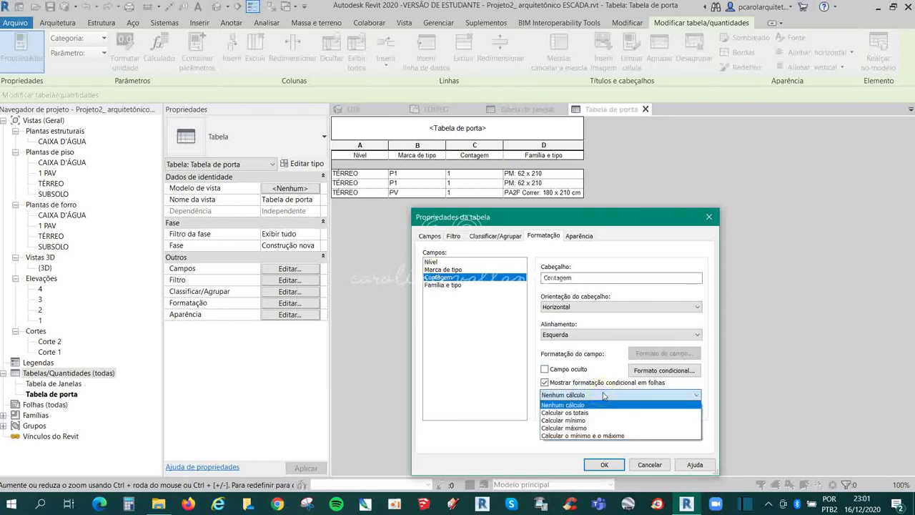
{"action": "left_click", "coordinate": [606, 411]}
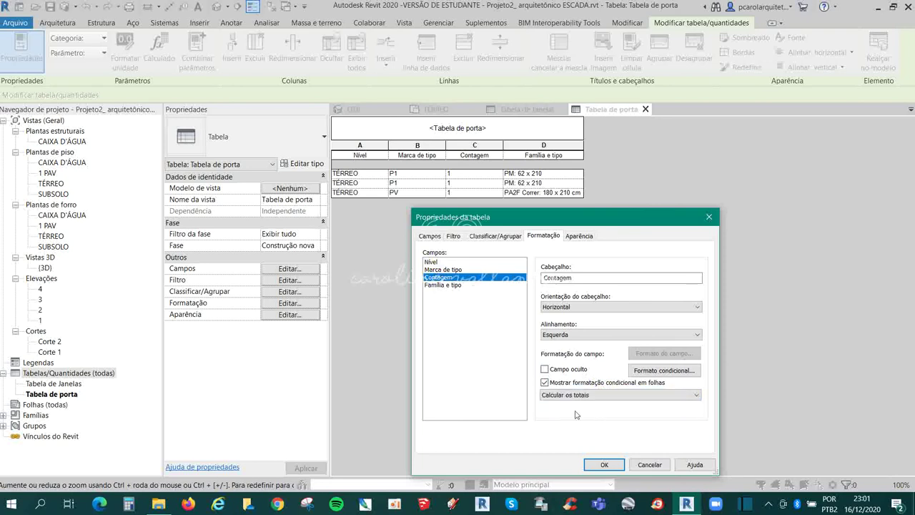
{"action": "left_click", "coordinate": [607, 464]}
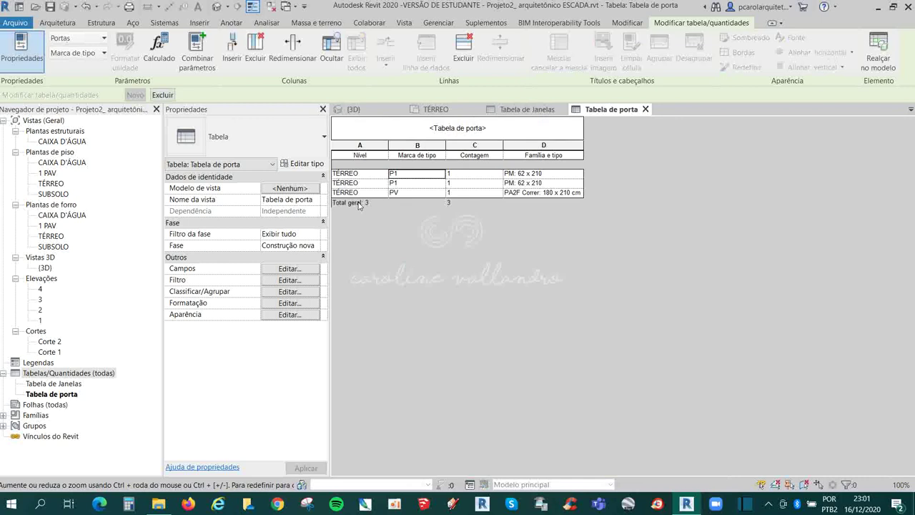